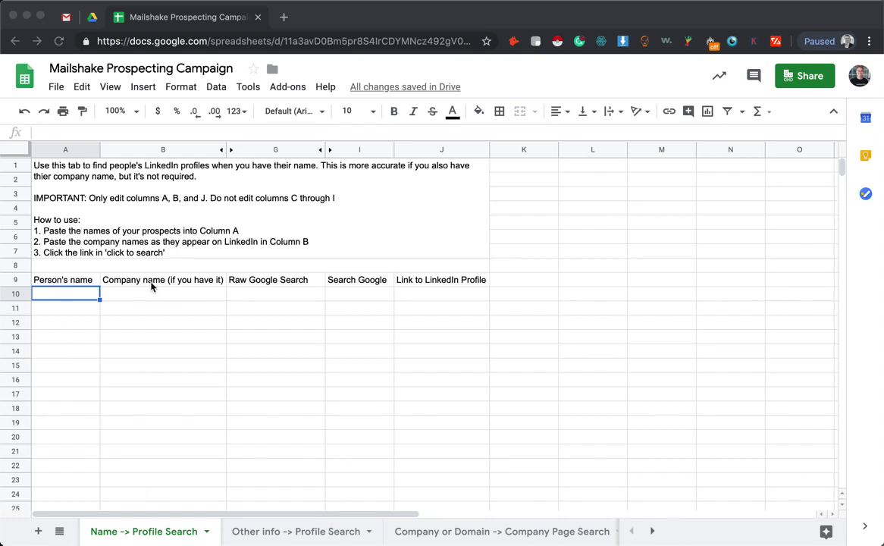
Paste the prospect names and companies into A10:B16 and launch row 10's search link
click(80, 297)
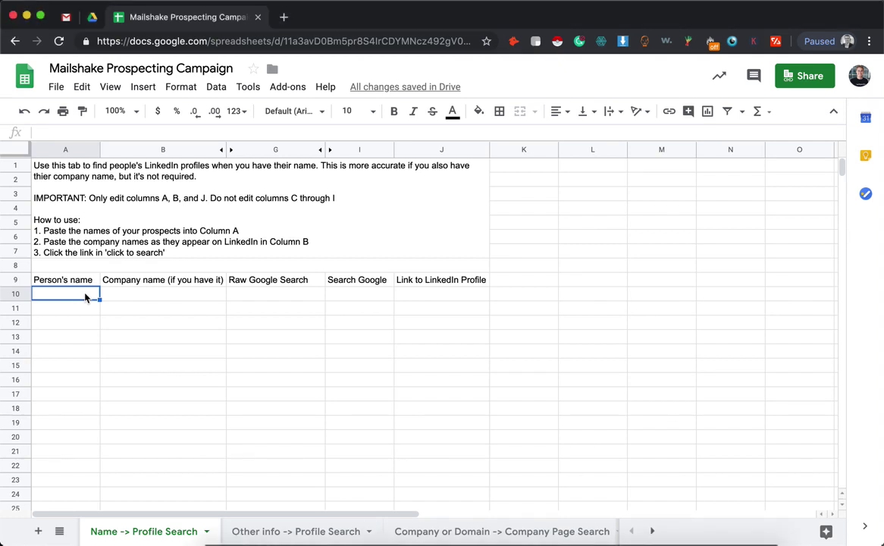
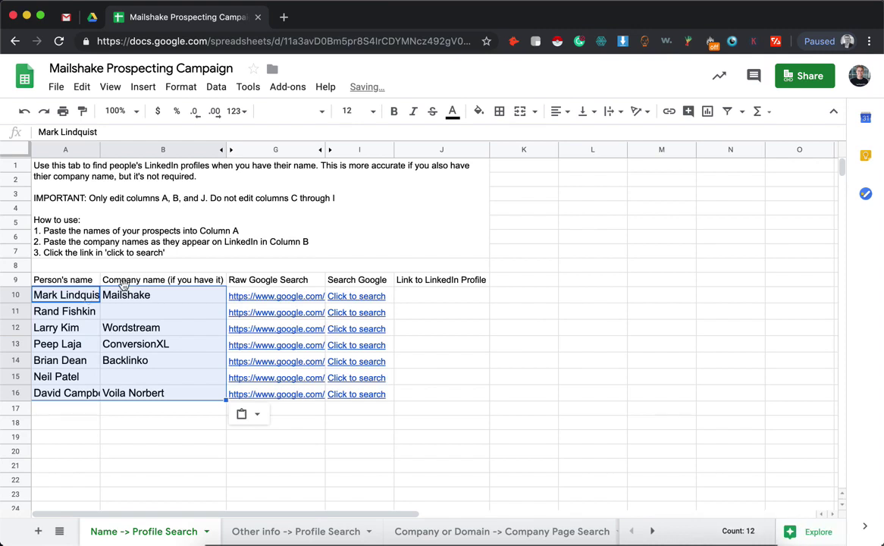
click(350, 297)
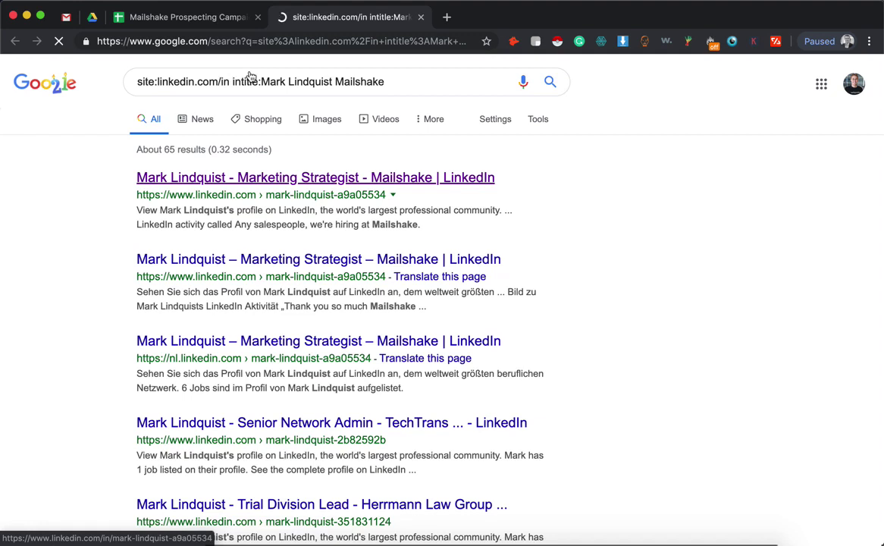
Review the site:linkedin.com/in intitle query, then open the first prospect's LinkedIn profile and select its address
double_click(229, 82)
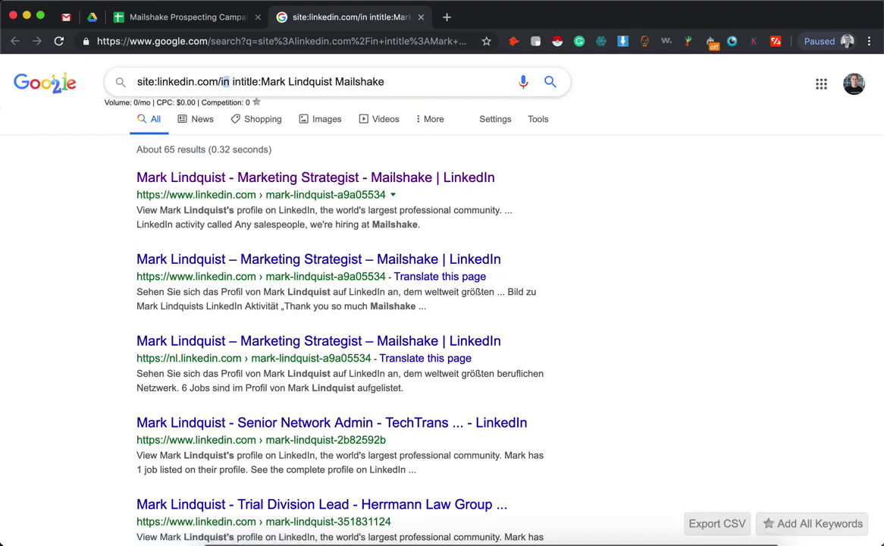
click(241, 81)
drag(261, 81, 384, 81)
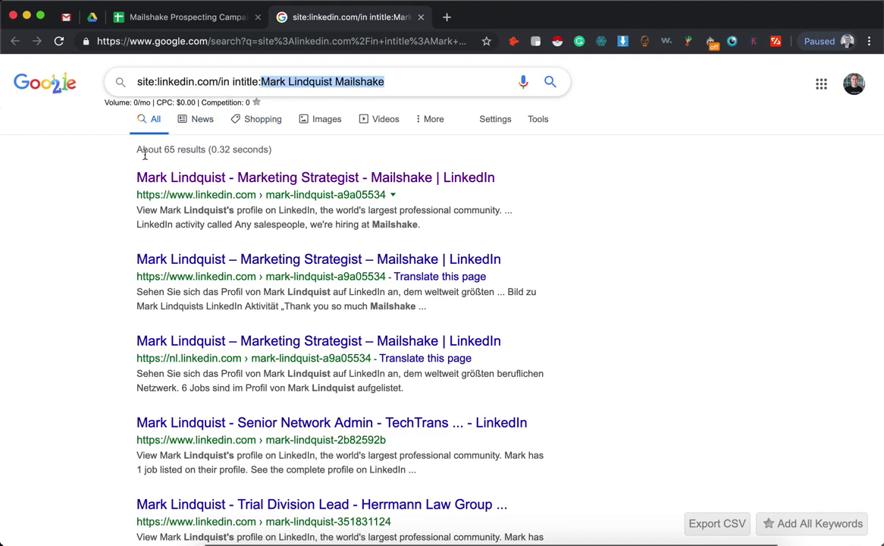
click(155, 181)
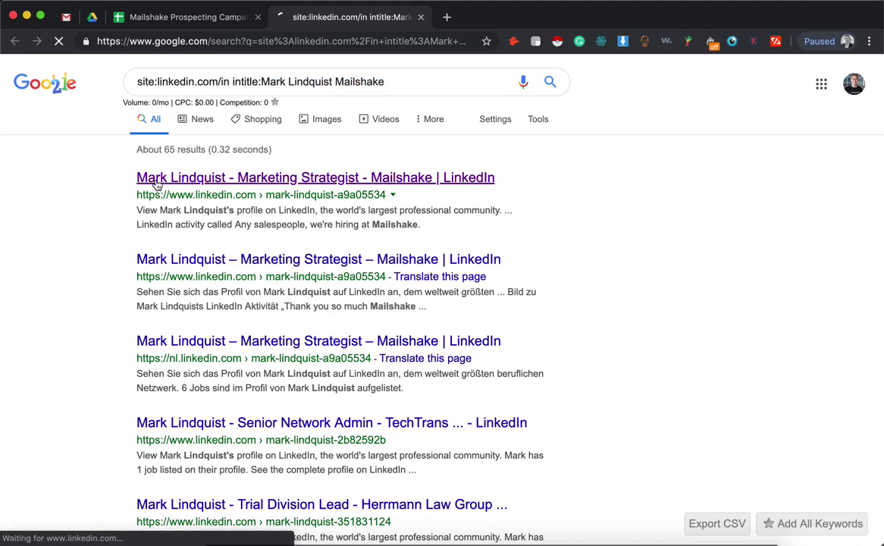
click(295, 41)
key(ctrl+c)
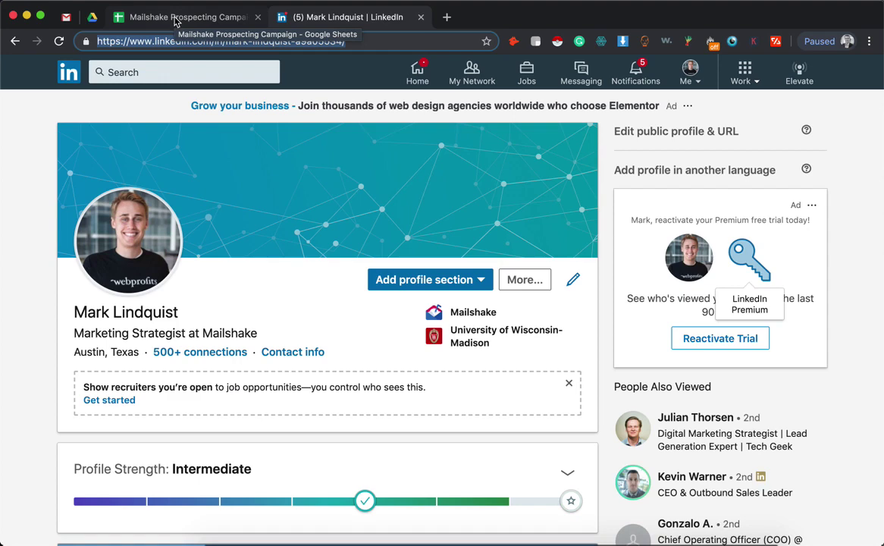
Paste the first prospect's LinkedIn profile address into J10
click(174, 21)
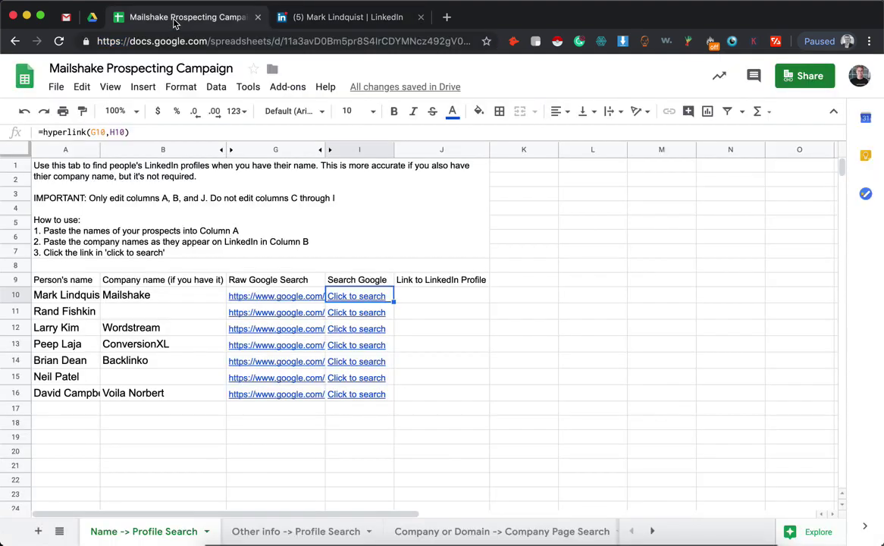
click(455, 303)
key(ctrl+v)
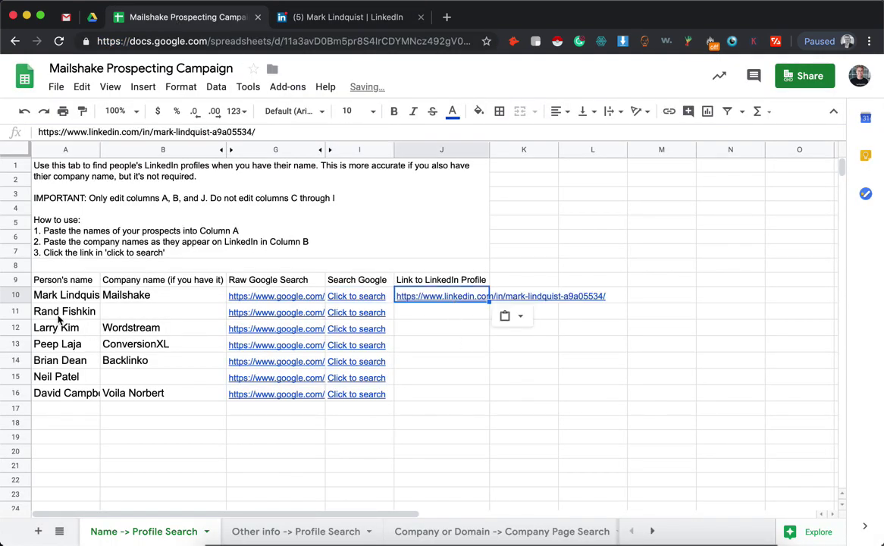
Open the second prospect's Google search from I11, then return to row 11's profile cell
click(65, 311)
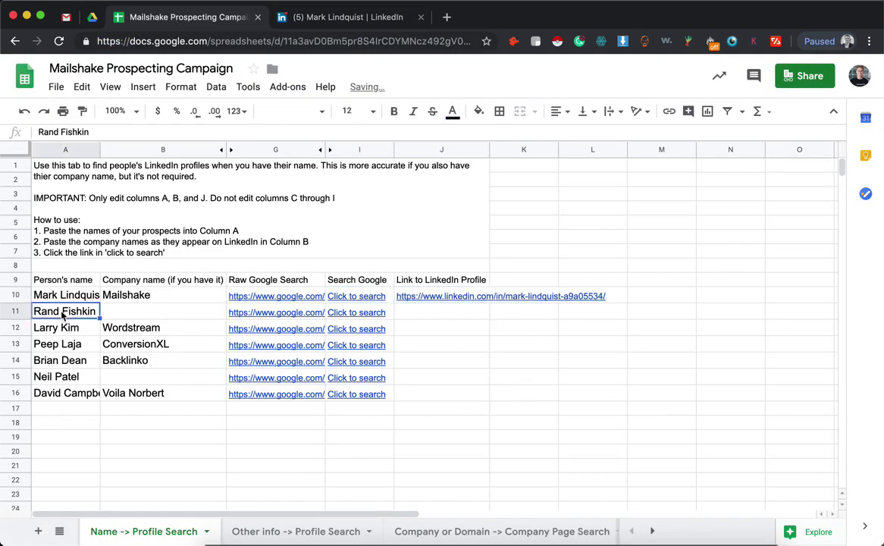
click(356, 314)
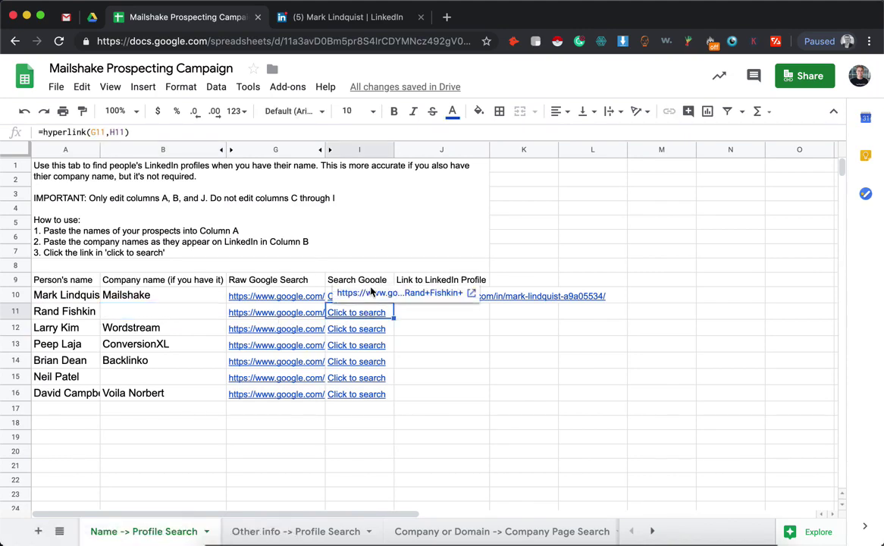
click(369, 294)
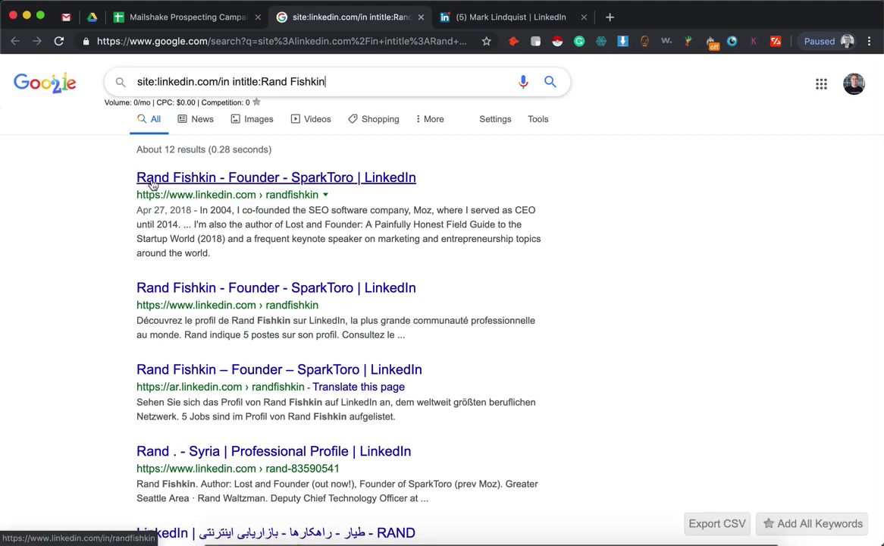
click(182, 20)
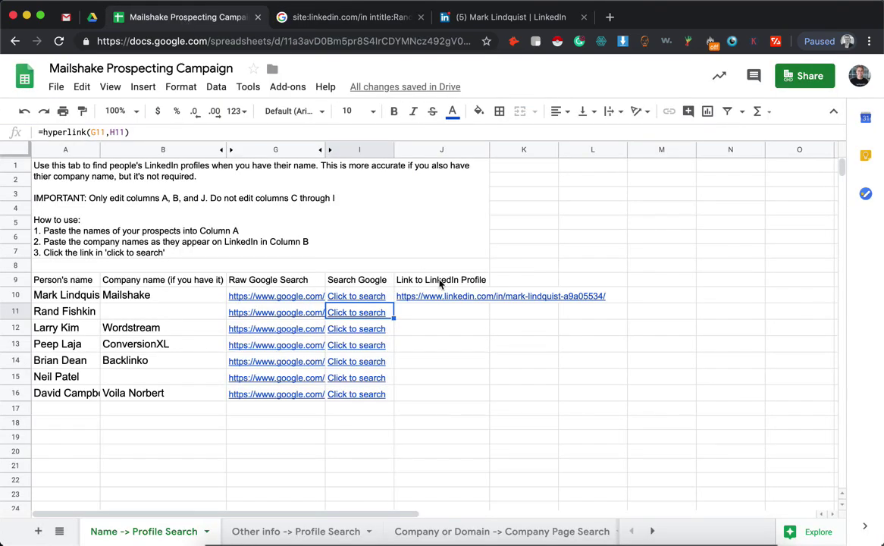
click(413, 311)
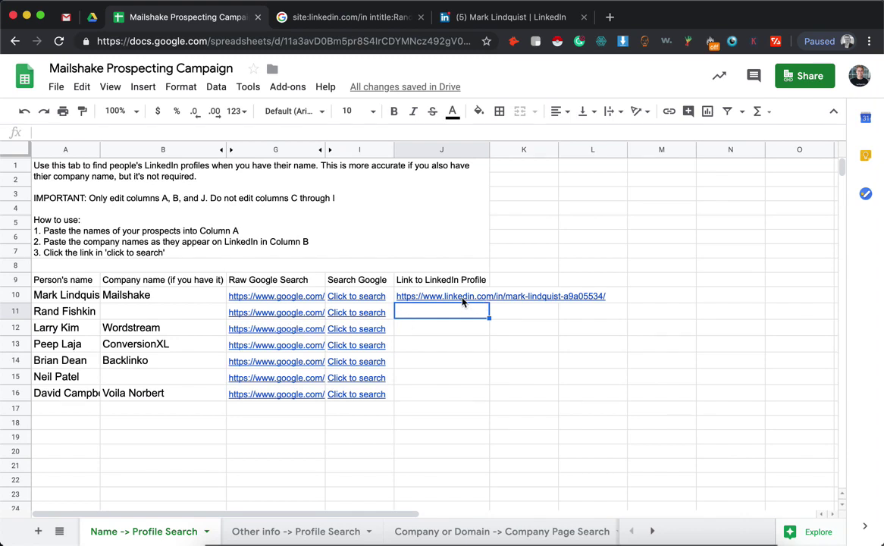
mouse_move(463, 297)
Review the Raw Google Search formulas in G9–G11, then run row 12's Wordstream prospect search and return
click(294, 319)
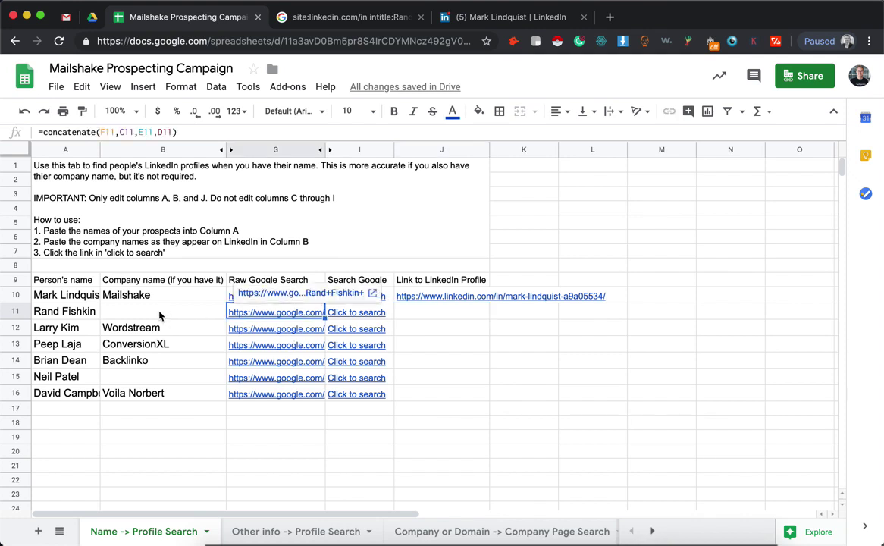
click(160, 312)
click(249, 282)
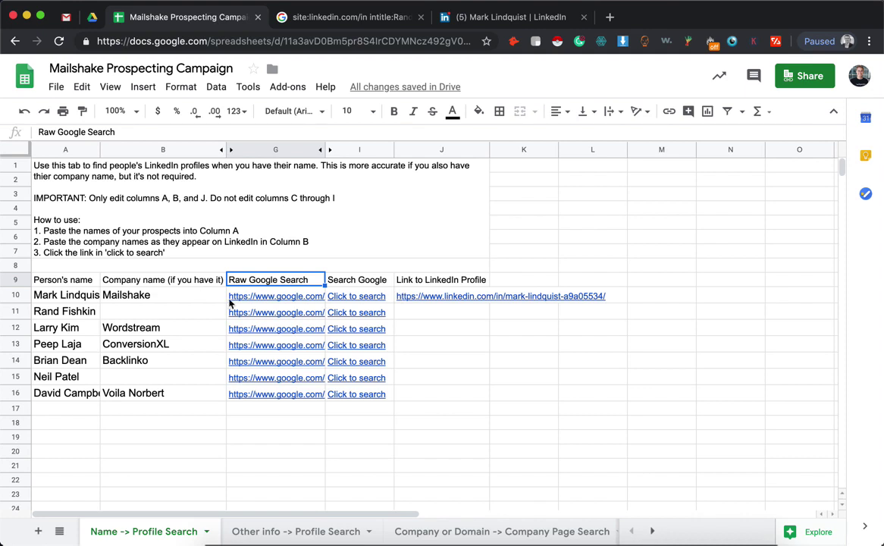
mouse_move(414, 301)
click(256, 300)
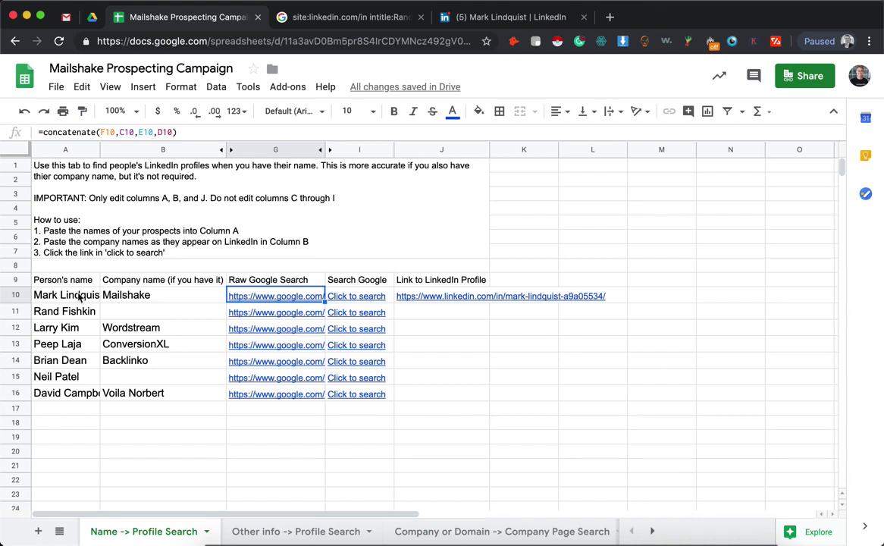
click(355, 331)
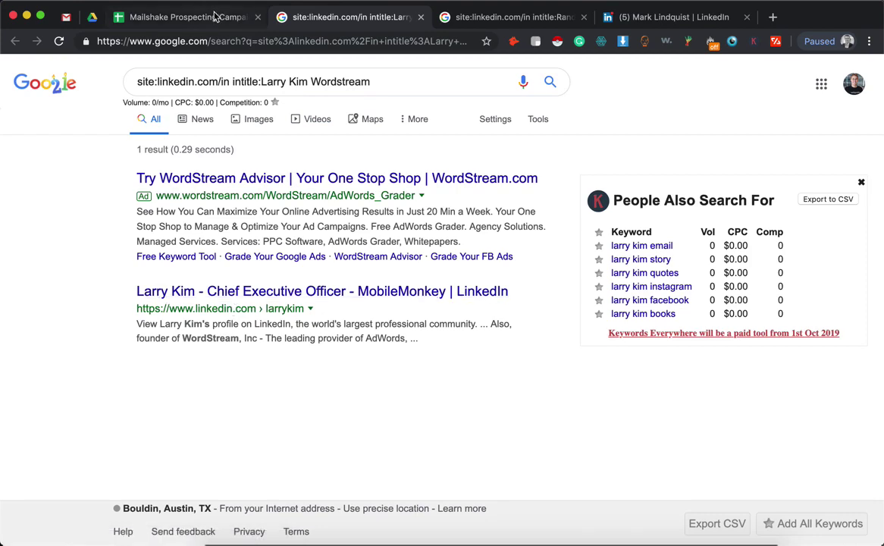
click(190, 17)
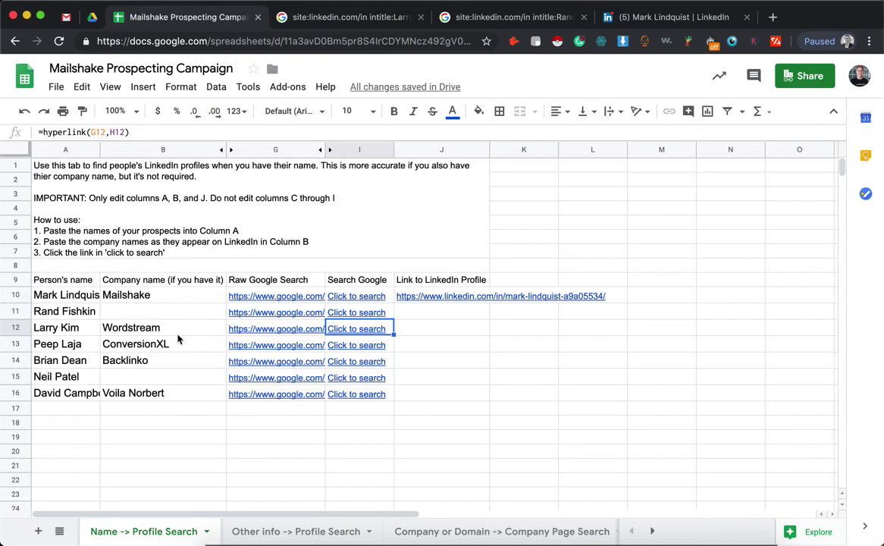
On the Other info -> Profile Search sheet, note entry cell A13 and required Info 1 cell C13
click(261, 535)
click(81, 344)
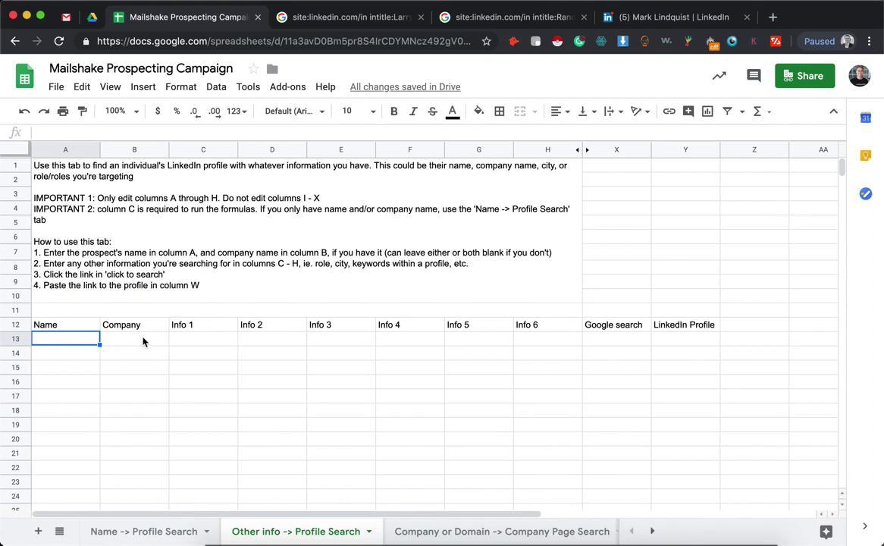
click(215, 346)
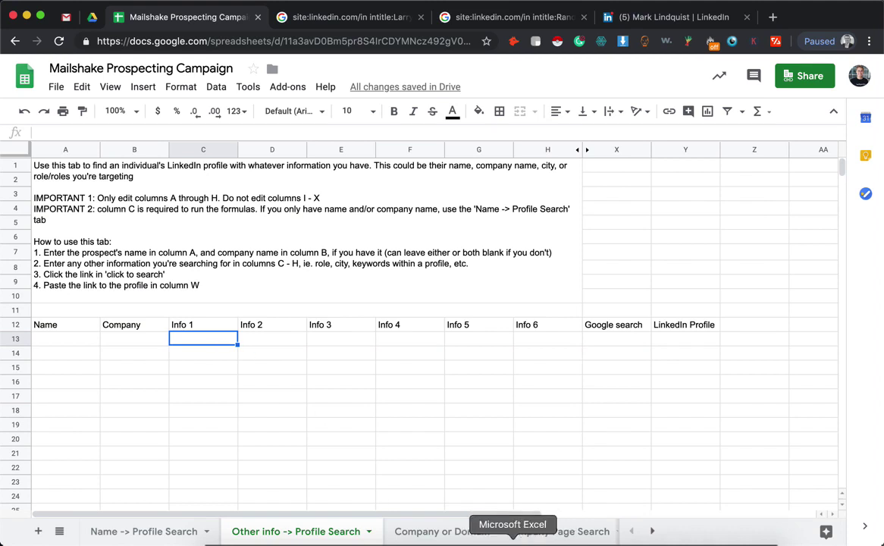
Copy the four sample prospect rows from Excel and paste them starting at A13
click(519, 540)
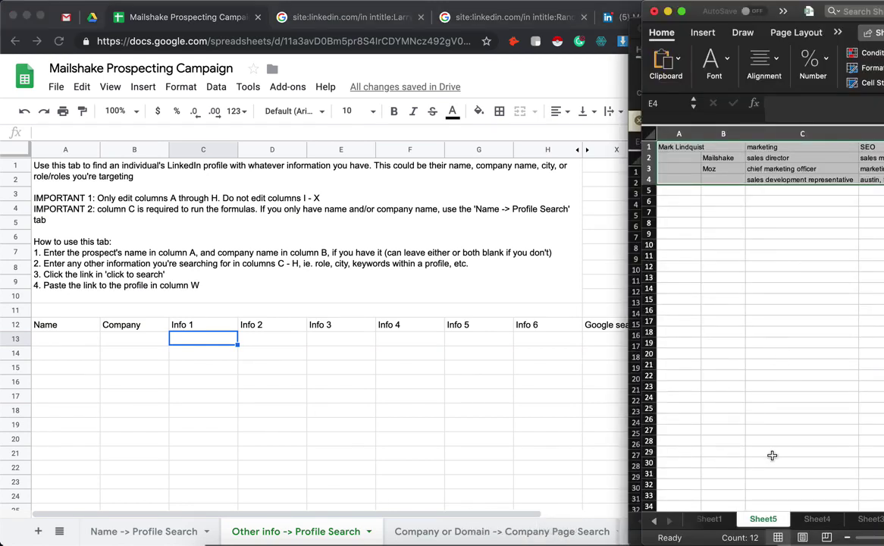
key(super+c)
key(super+Tab)
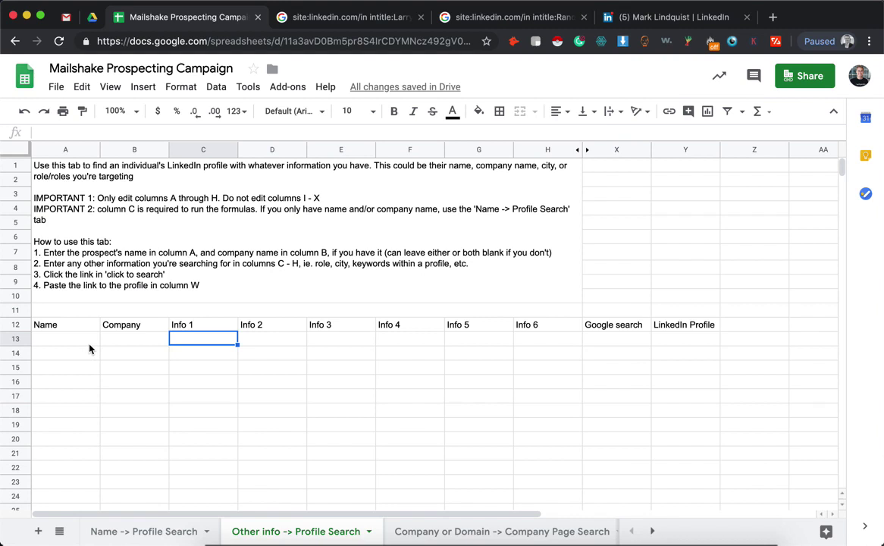
click(89, 345)
key(super+v)
key(Down)
key(Down)
key(Right)
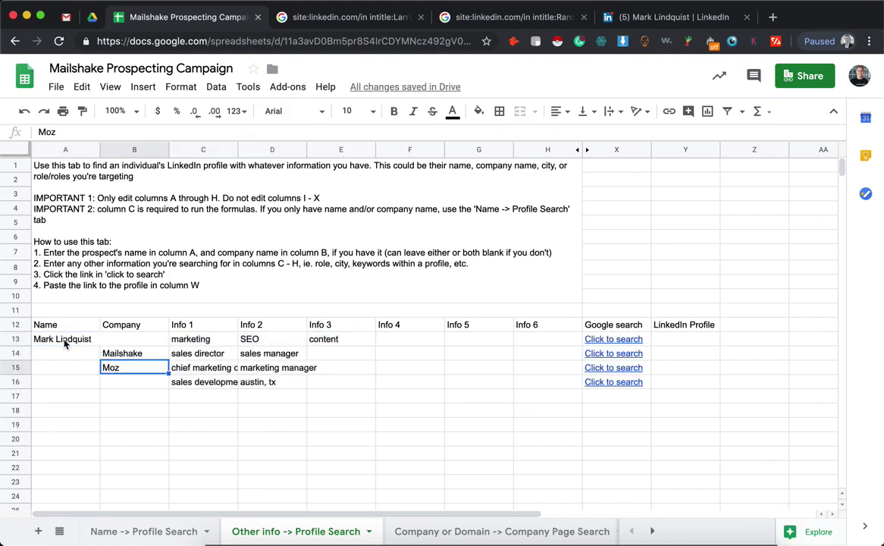
Run row 13's search for the named prospect with marketing, SEO and content keywords, reviewing its intitle/intext query
click(53, 343)
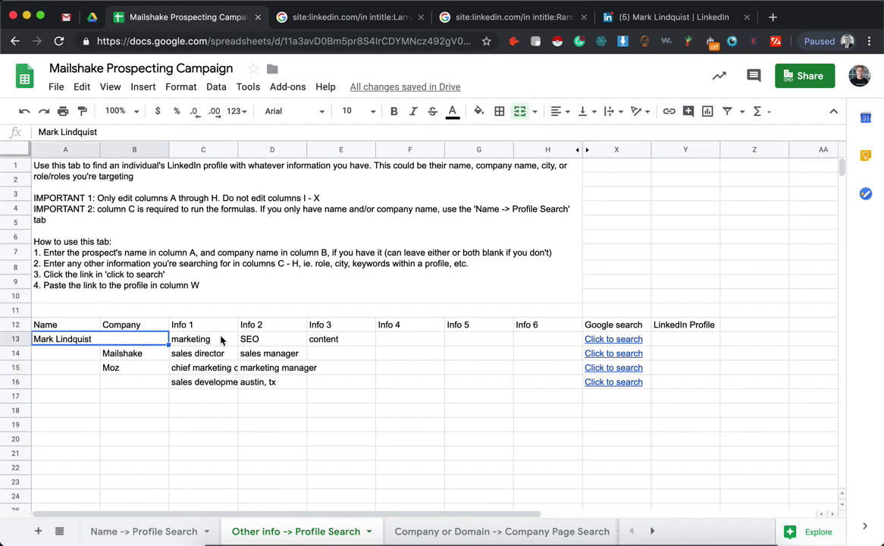
drag(221, 340, 341, 340)
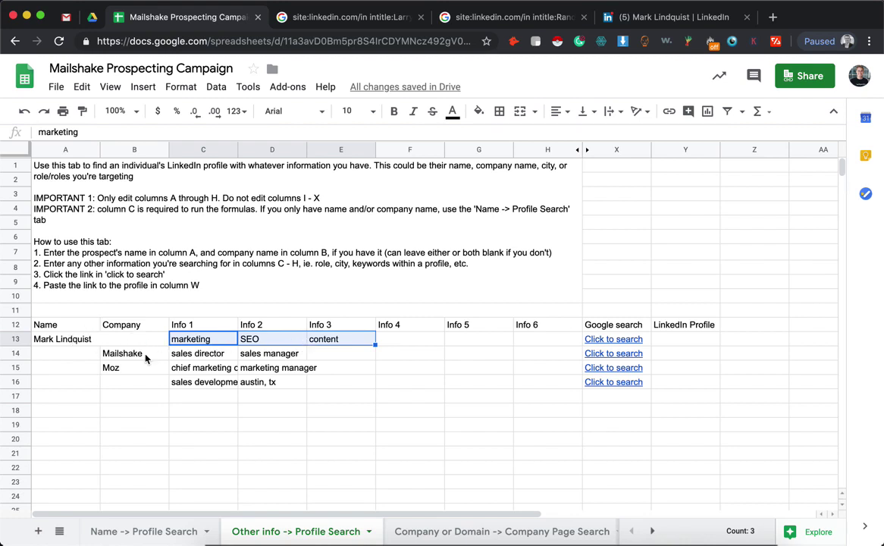
drag(64, 339, 149, 345)
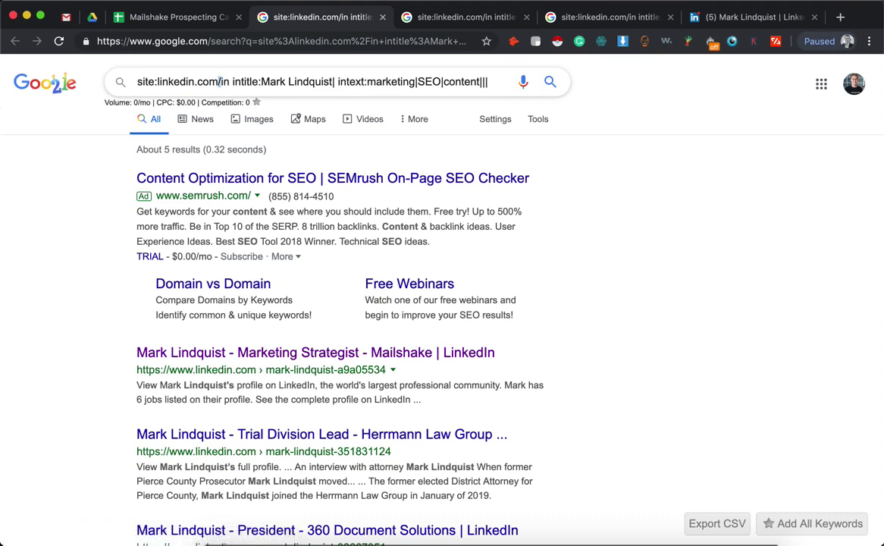
click(264, 83)
shift+click(332, 83)
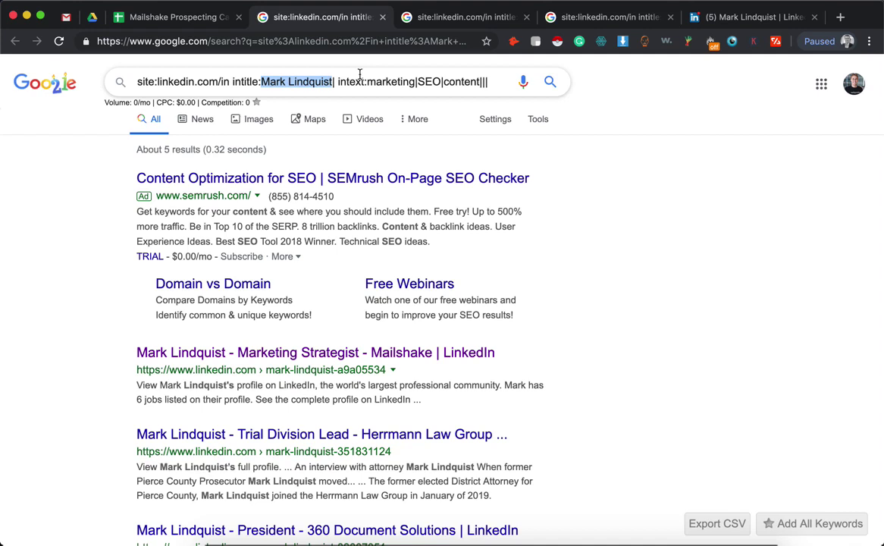
click(338, 82)
shift+click(487, 82)
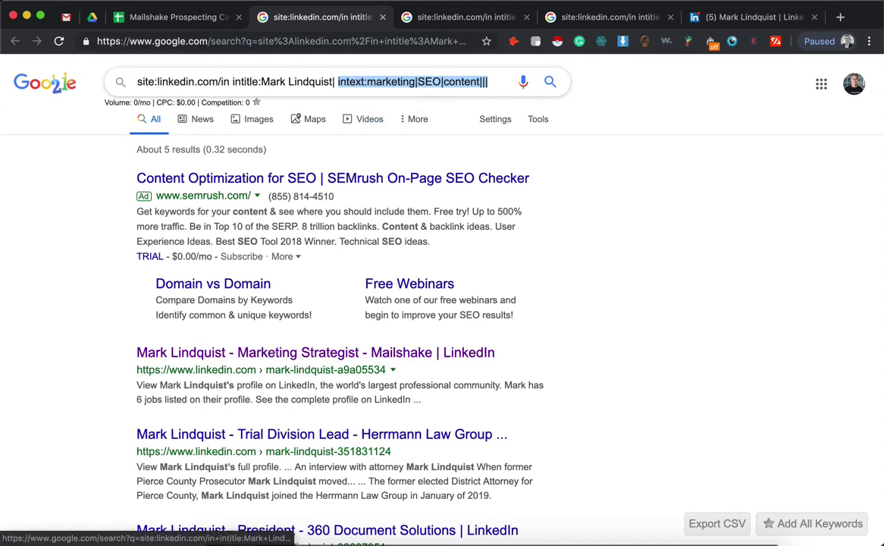
click(161, 26)
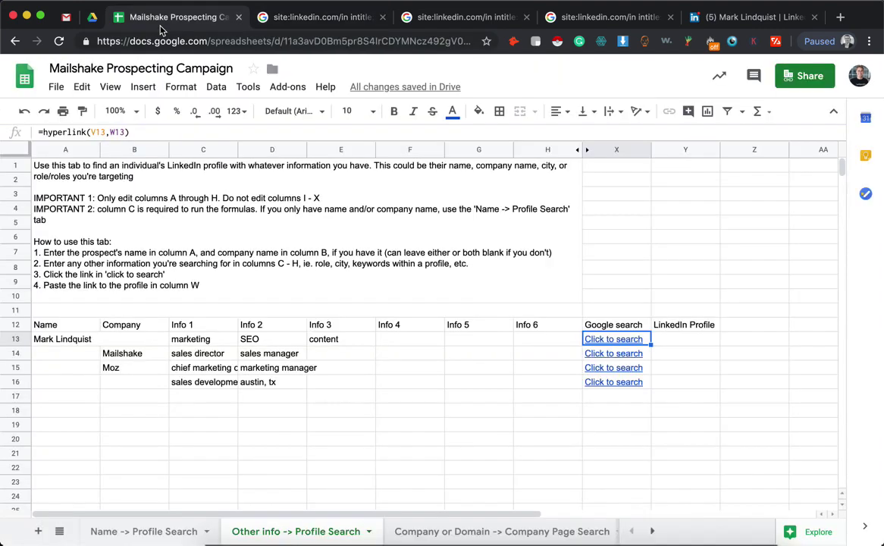
Review row 14's entries: Mailshake company, sales director and manager titles, and no name
click(151, 355)
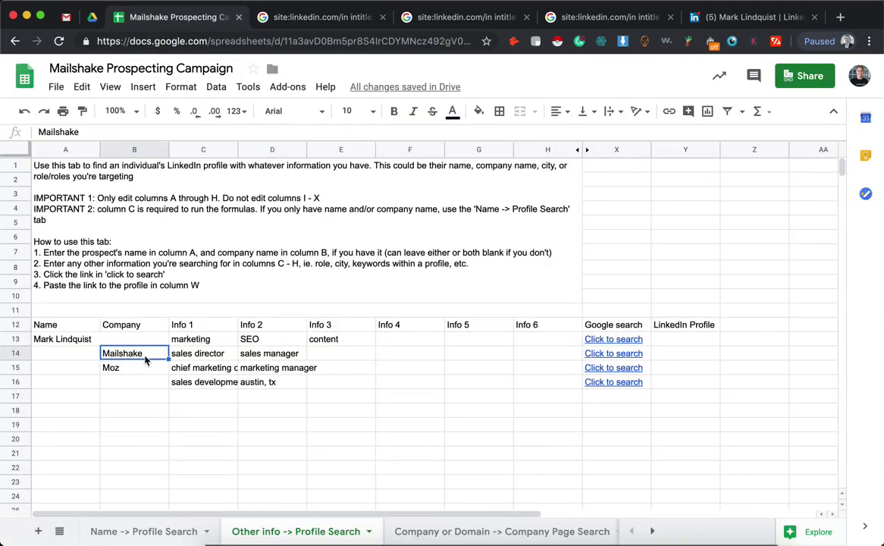
key(Tab)
key(shift+Right)
key(shift+Left)
key(Left)
click(71, 363)
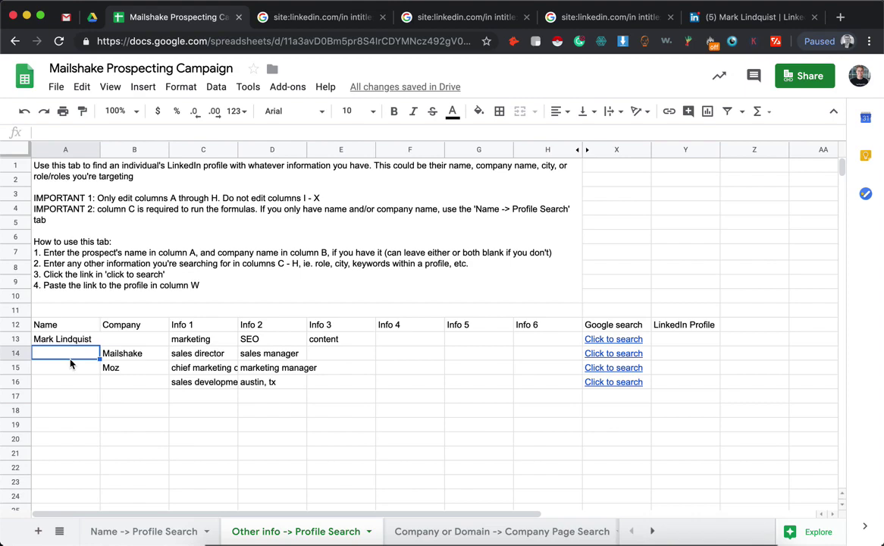
key(Right)
Run row 14's search, review the Mailshake intitle and sales director/manager intext terms, and scroll the results
click(629, 354)
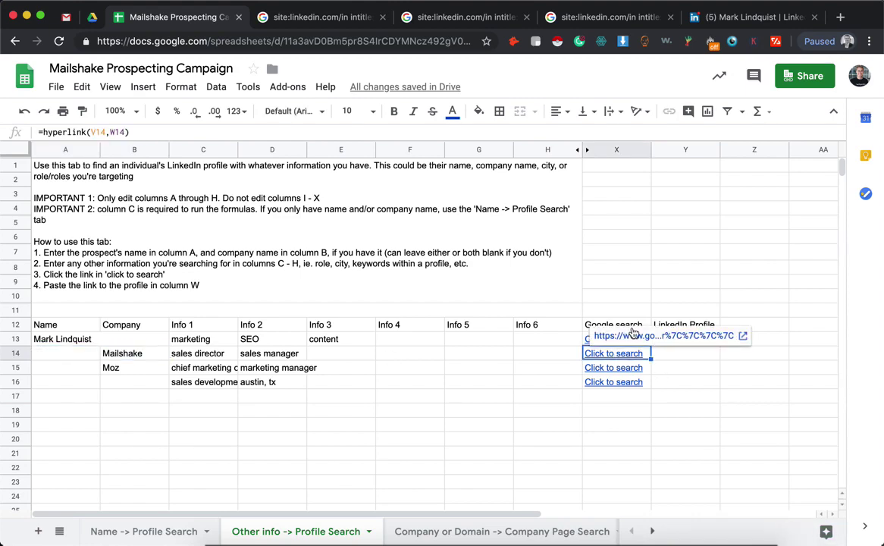
click(635, 338)
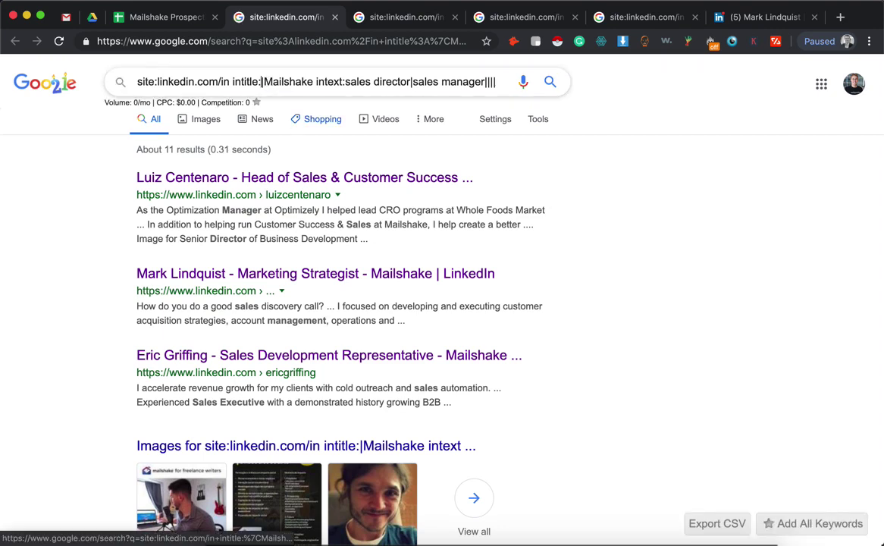
double_click(268, 83)
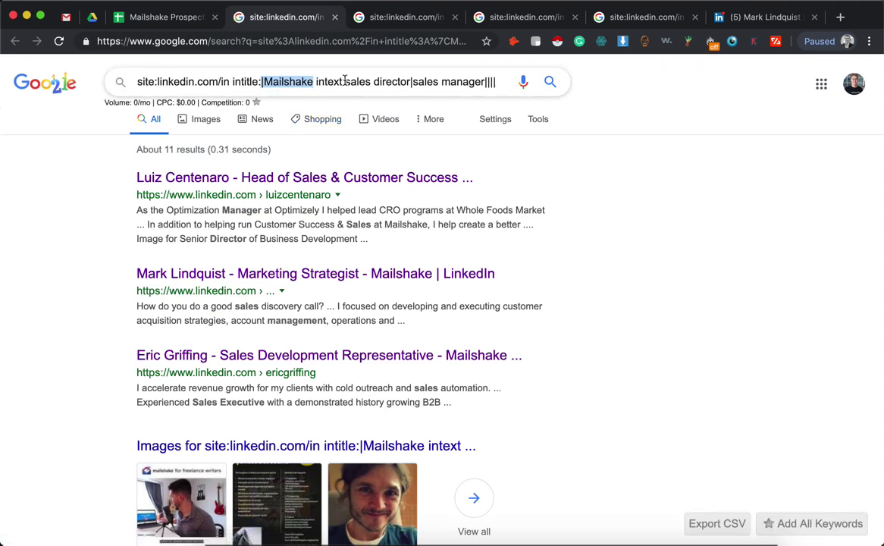
click(314, 83)
key(shift+End)
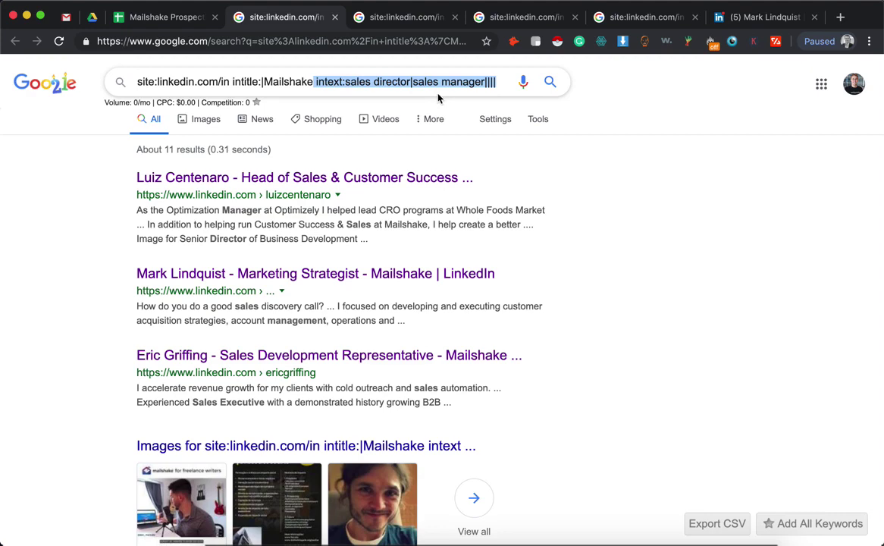
click(121, 186)
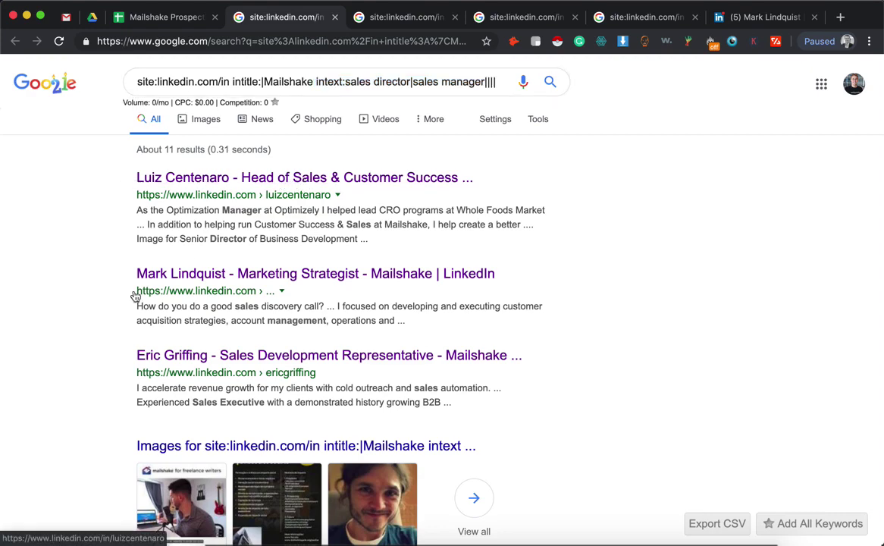
scroll(125, 303, down, 1)
scroll(228, 288, down, 1)
scroll(207, 293, down, 4)
scroll(144, 409, down, 3)
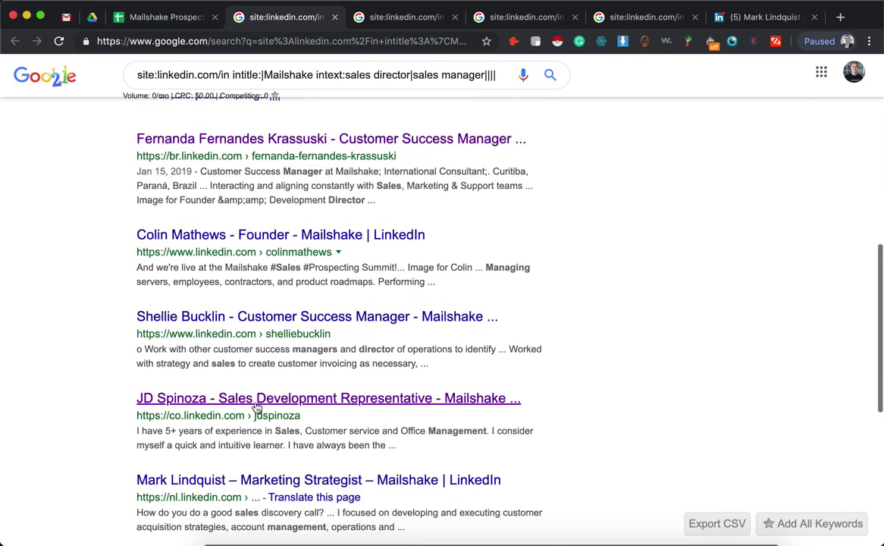
click(167, 20)
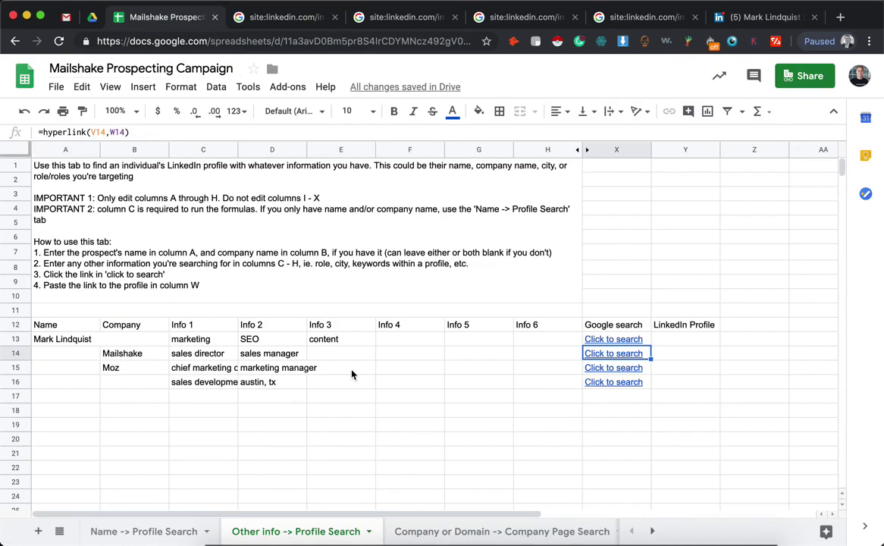
Run row 15's Moz chief marketing officer or marketing manager search and scroll its roughly 70 results
click(628, 367)
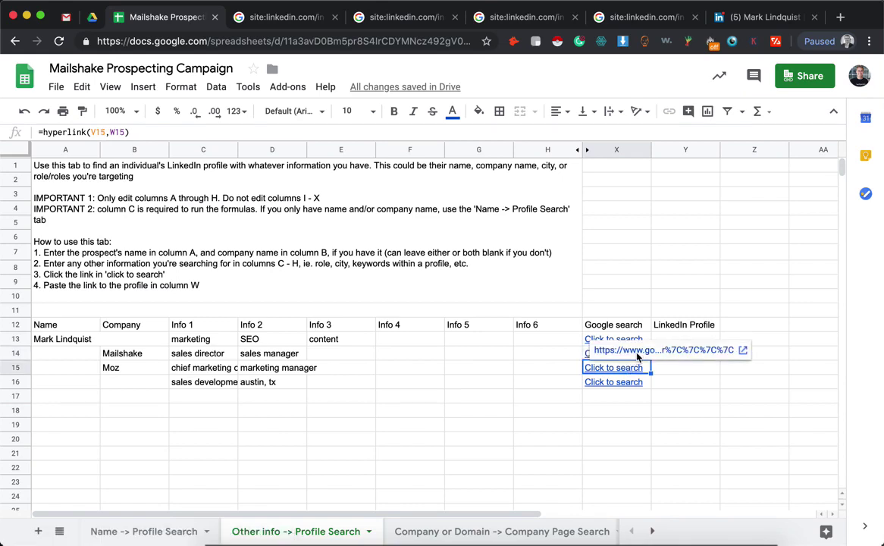
click(599, 350)
key(ctrl+shift+Tab)
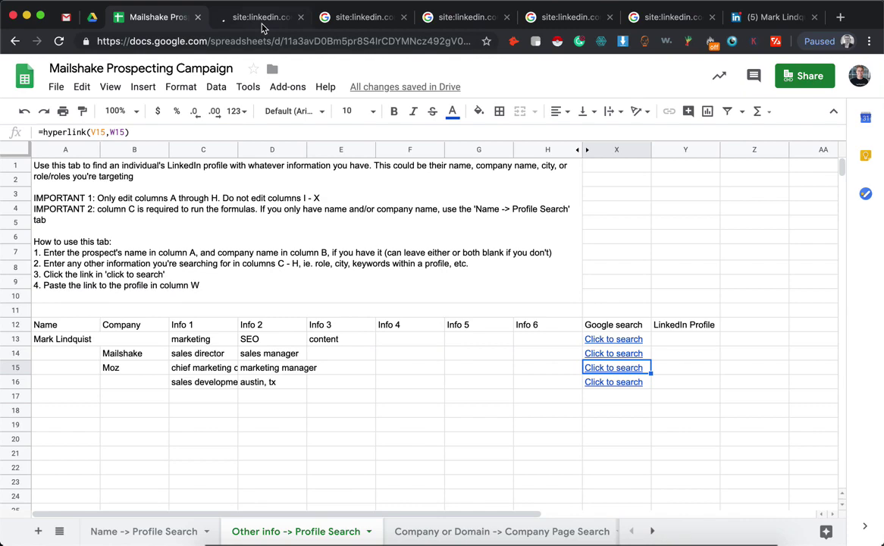
click(260, 23)
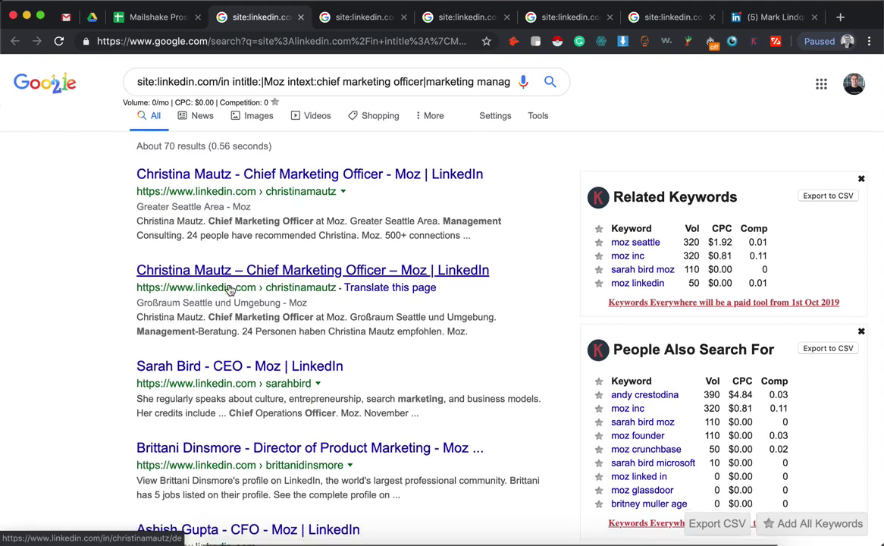
scroll(231, 289, down, 3)
scroll(231, 289, down, 7)
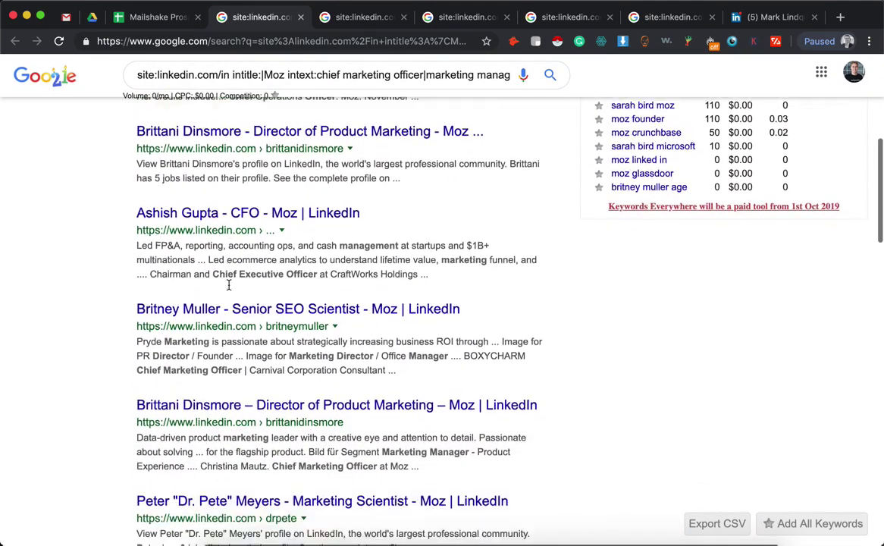
scroll(127, 251, up, 10)
click(149, 17)
Review row 16's entries: blank name and company, sales development representative, and austin, tx
click(109, 387)
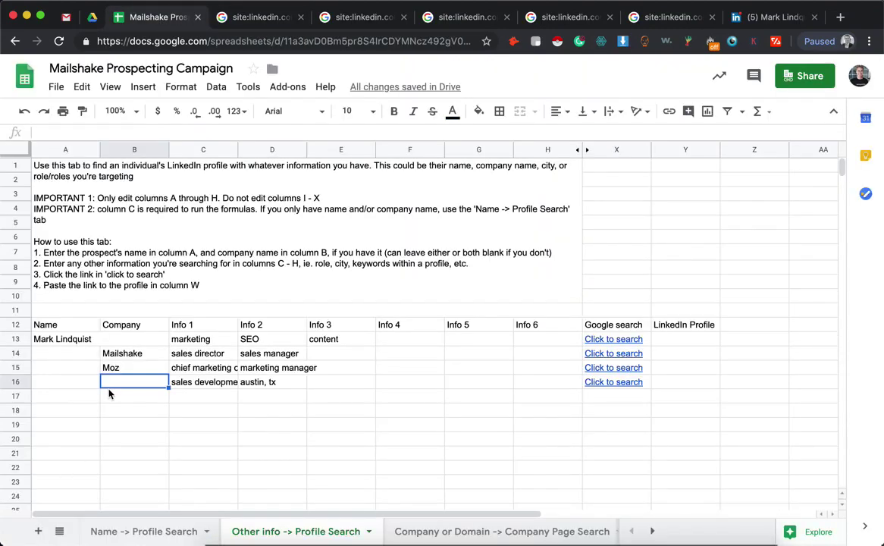
key(shift+Left)
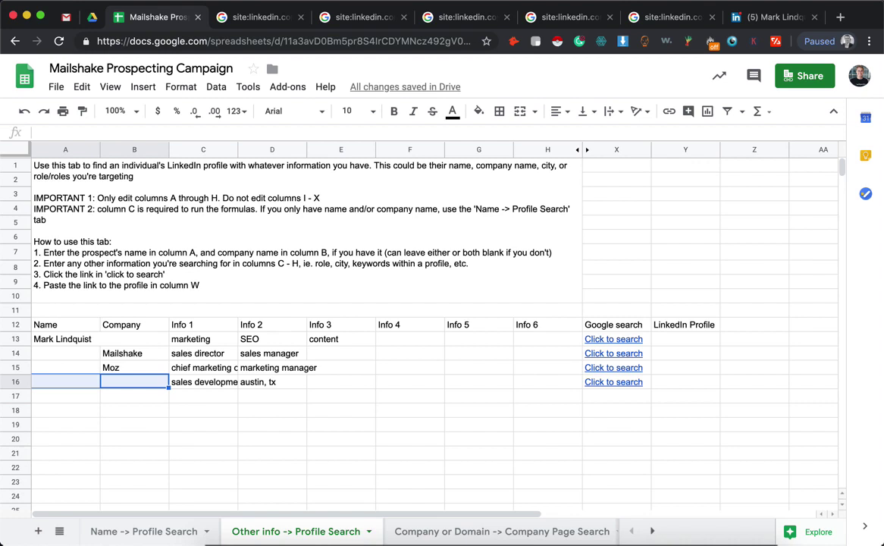
click(203, 381)
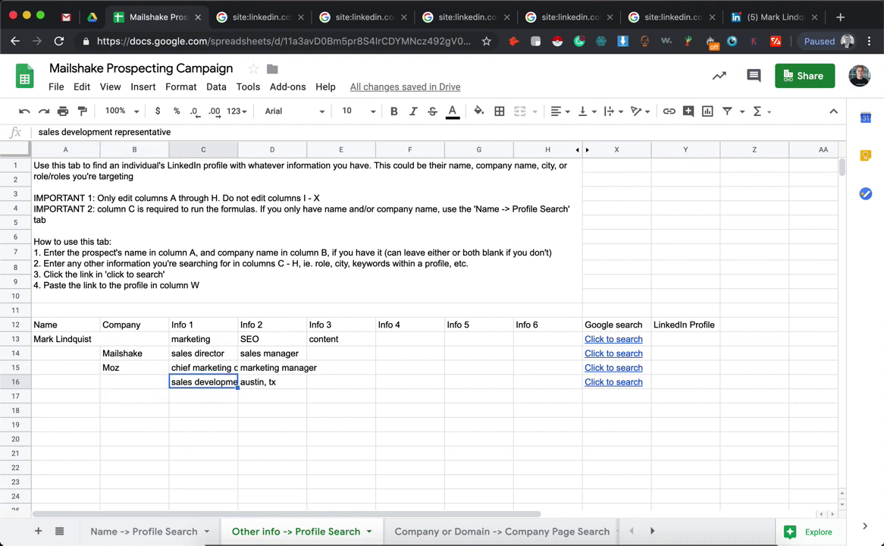
click(55, 132)
triple_click(56, 132)
click(281, 406)
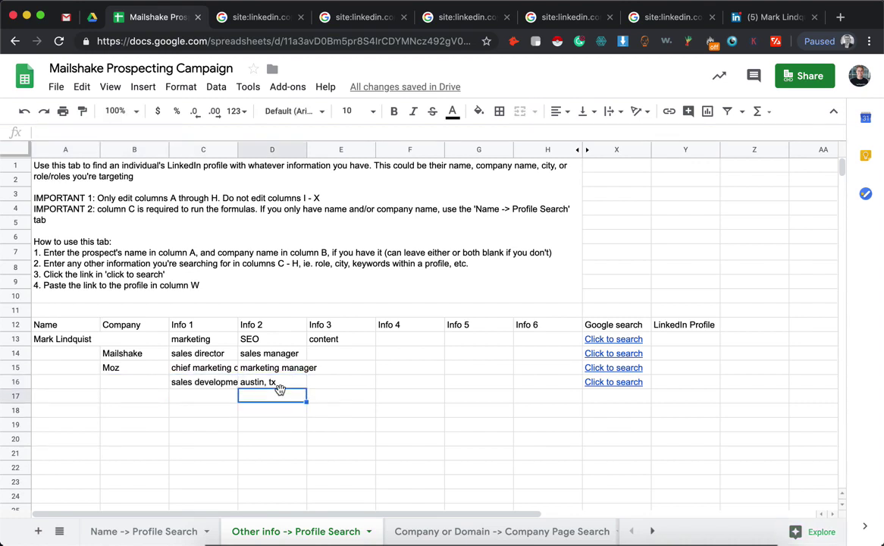
click(302, 381)
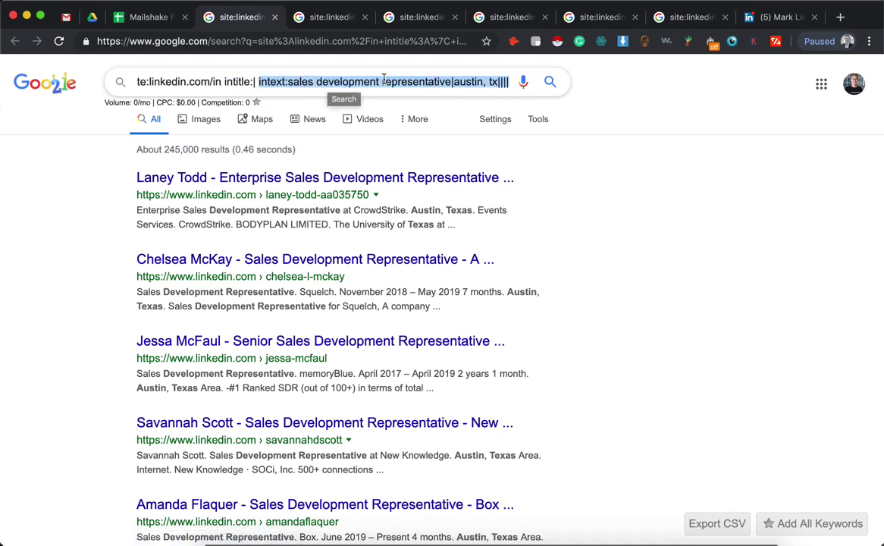
Open the top three Austin SDR LinkedIn profiles in new tabs and scroll further through the results
click(465, 82)
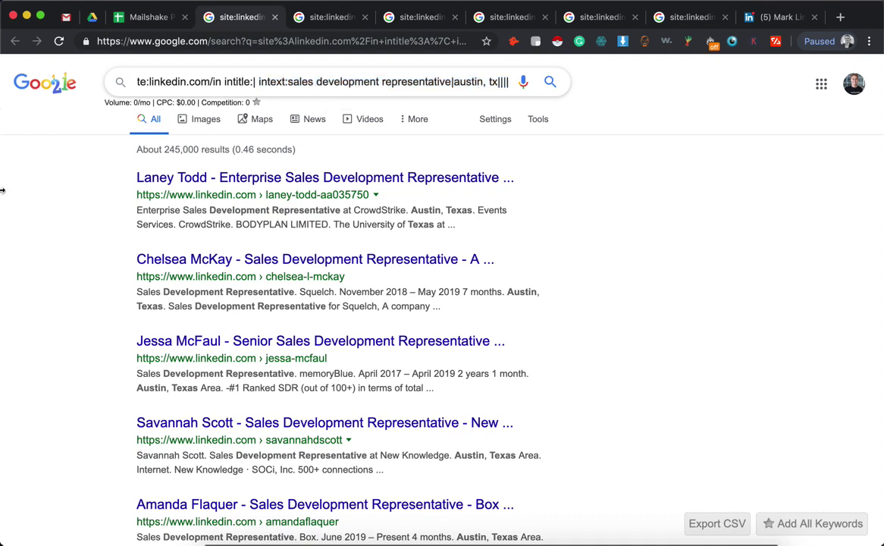
super+click(161, 177)
super+click(148, 258)
super+click(174, 343)
scroll(117, 256, down, 5)
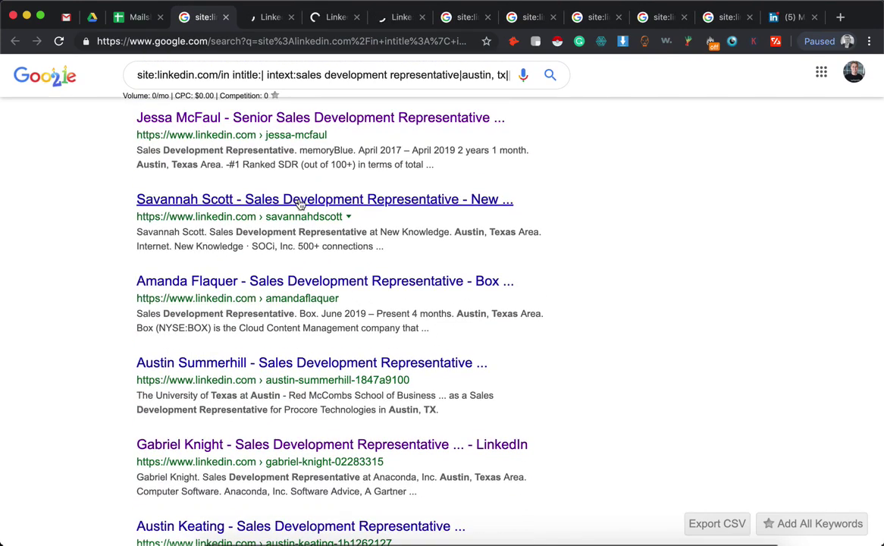
scroll(78, 330, down, 8)
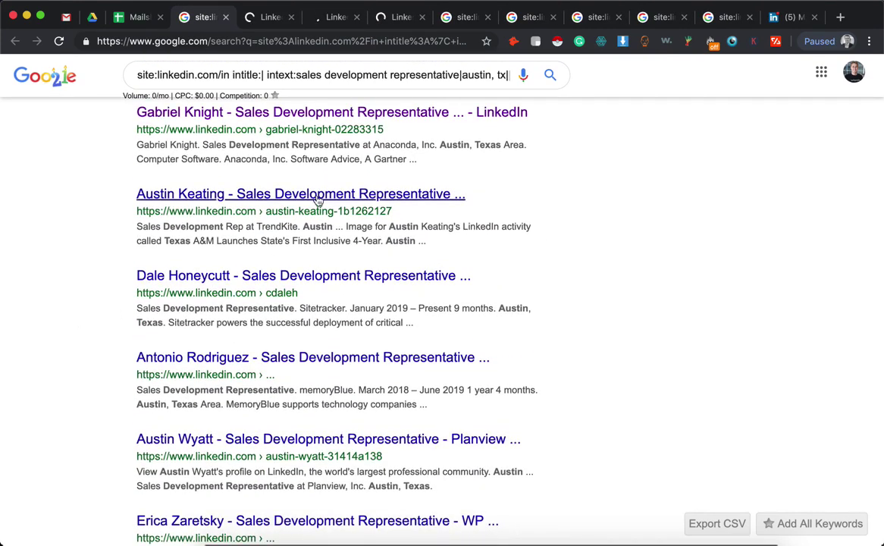
scroll(97, 291, down, 6)
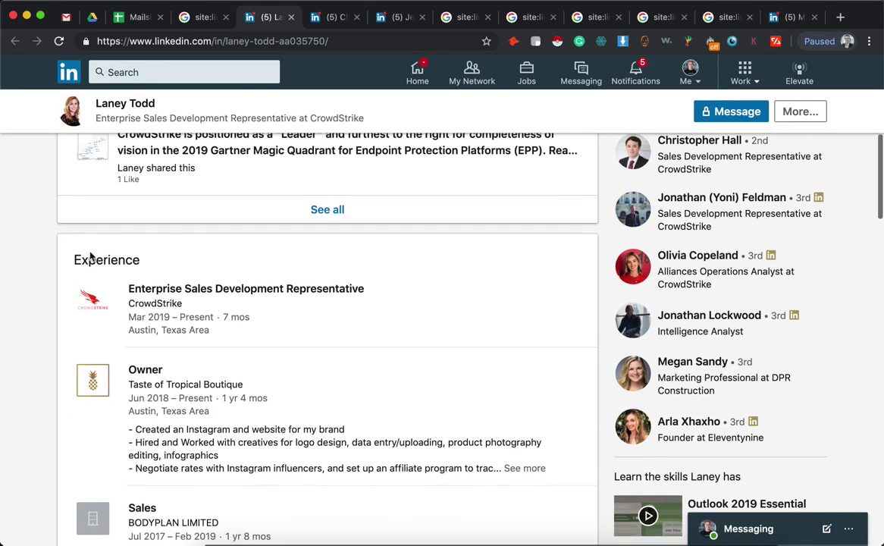
Check the Experience sections of the A Cloud Guru and BigCommerce reps' profiles, then return to the Google results
click(337, 15)
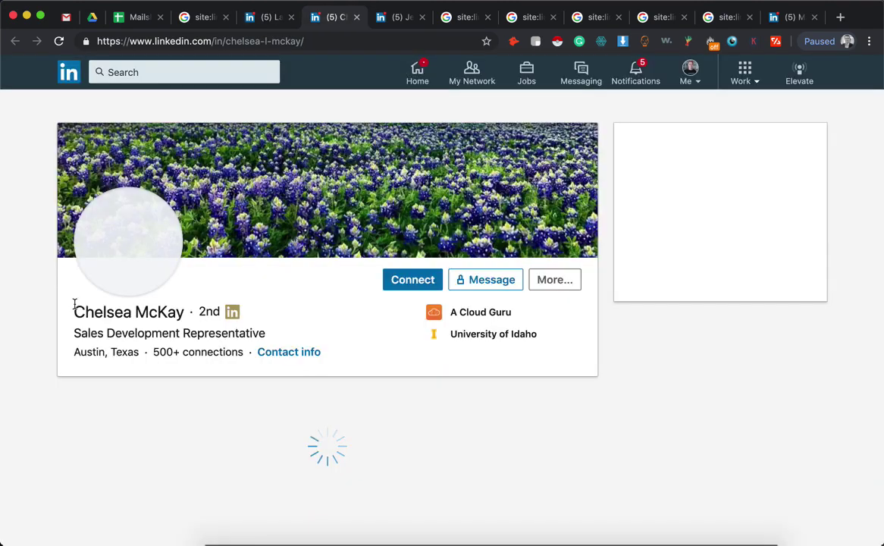
scroll(74, 303, down, 6)
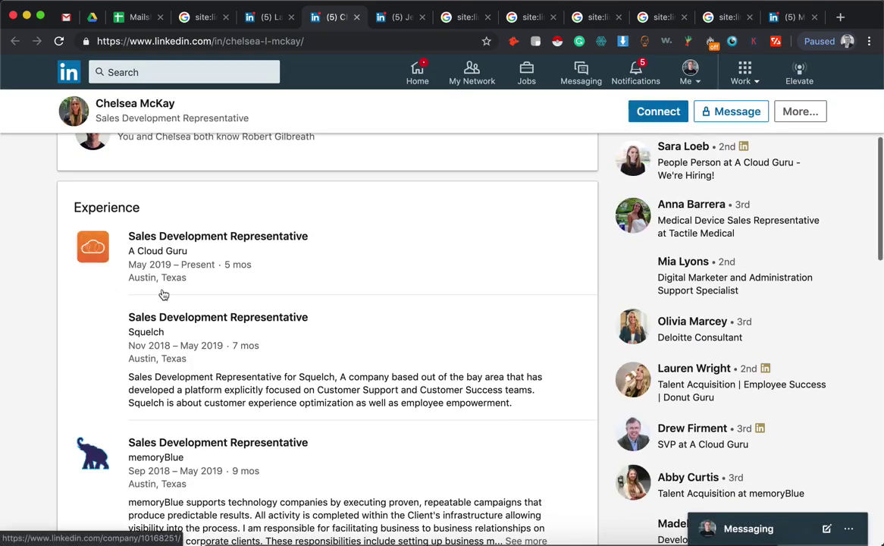
key(ctrl+Tab)
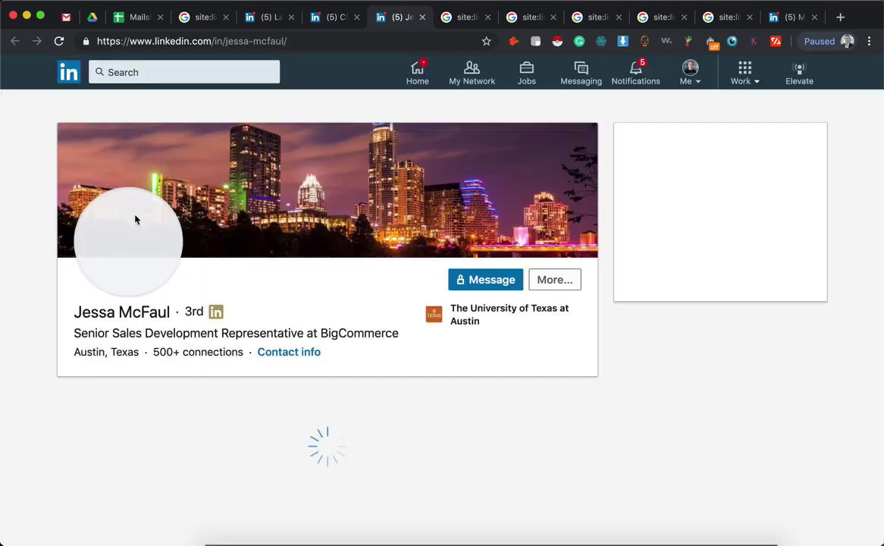
scroll(135, 219, down, 5)
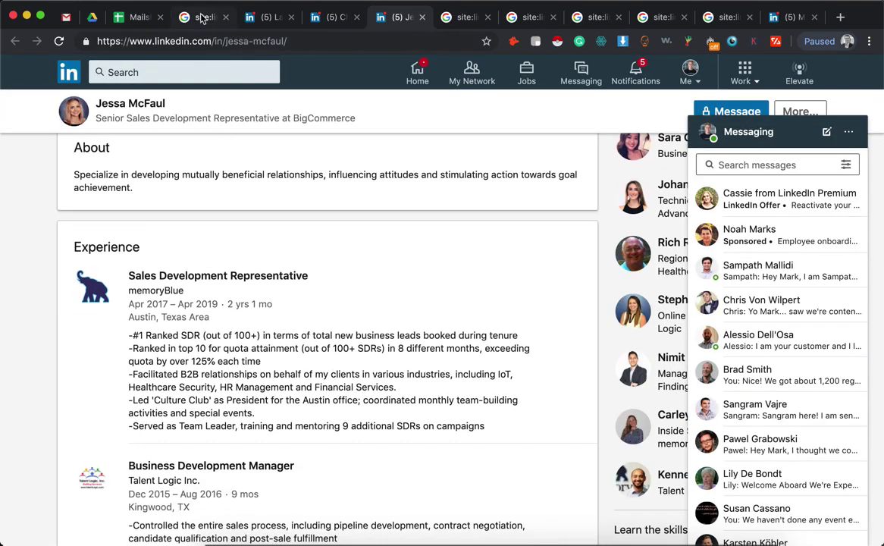
key(super+4)
Scroll further through the Google profile results, then return to the Mailshake Prospecting Campaign spreadsheet
scroll(90, 242, down, 3)
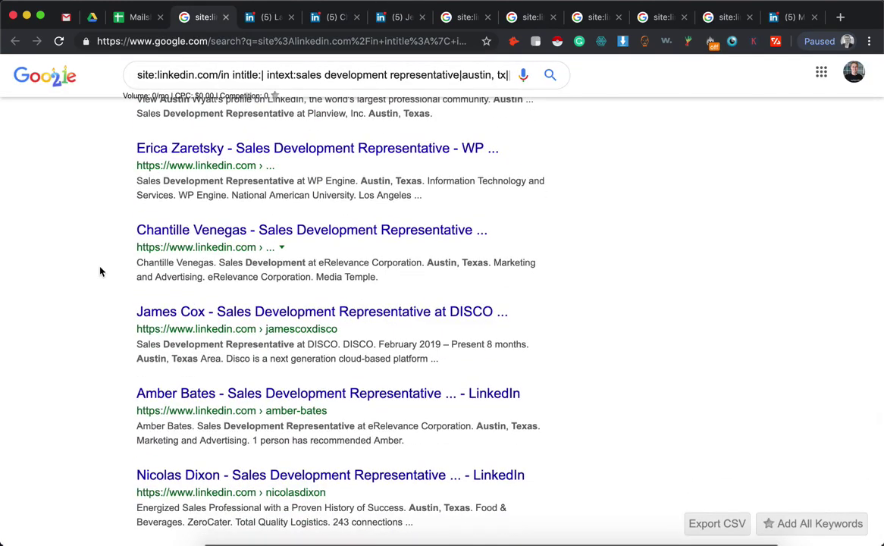
scroll(99, 271, down, 1)
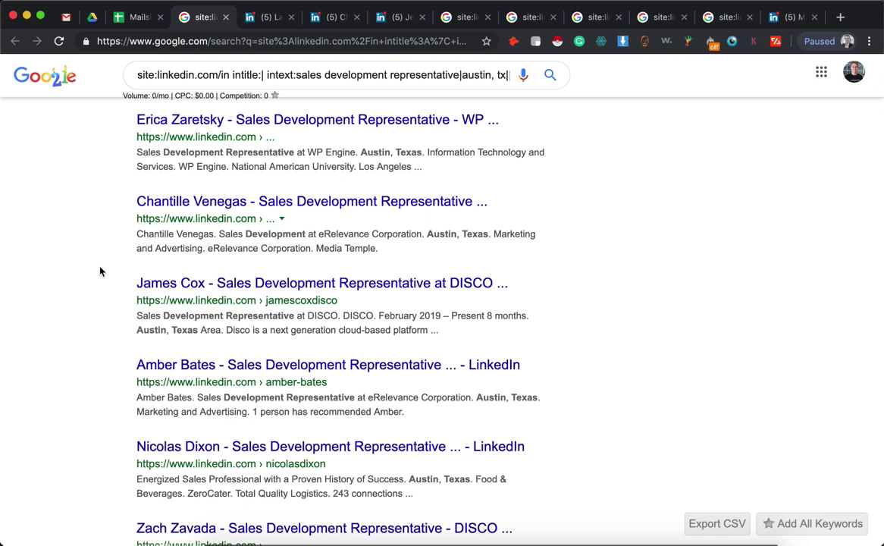
scroll(99, 270, down, 3)
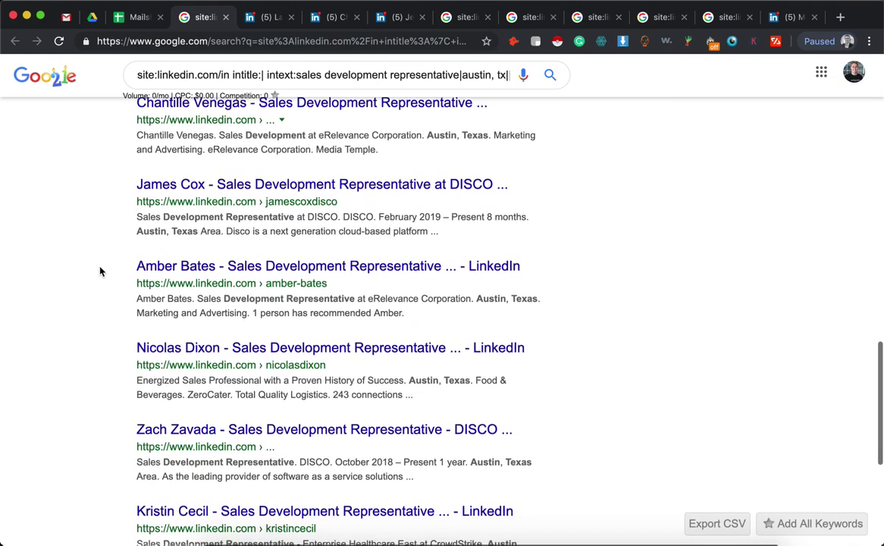
scroll(99, 271, down, 1)
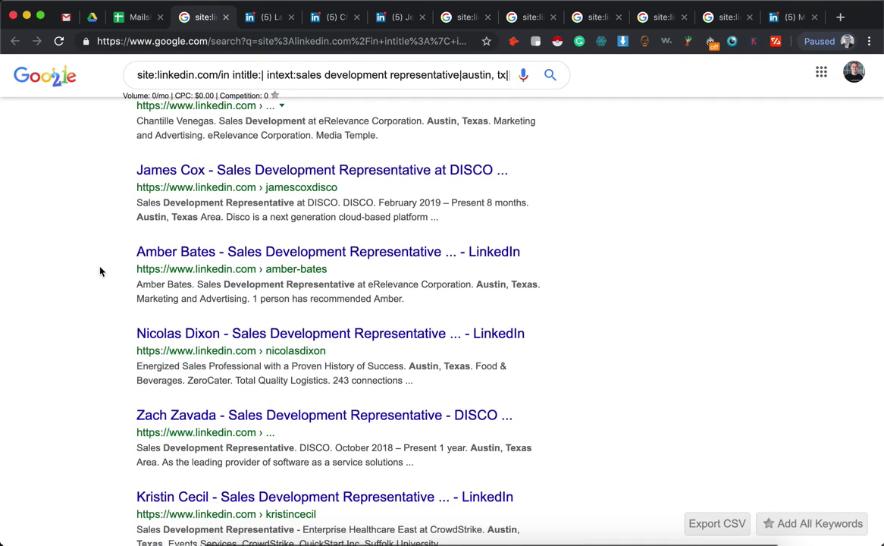
scroll(99, 271, down, 1)
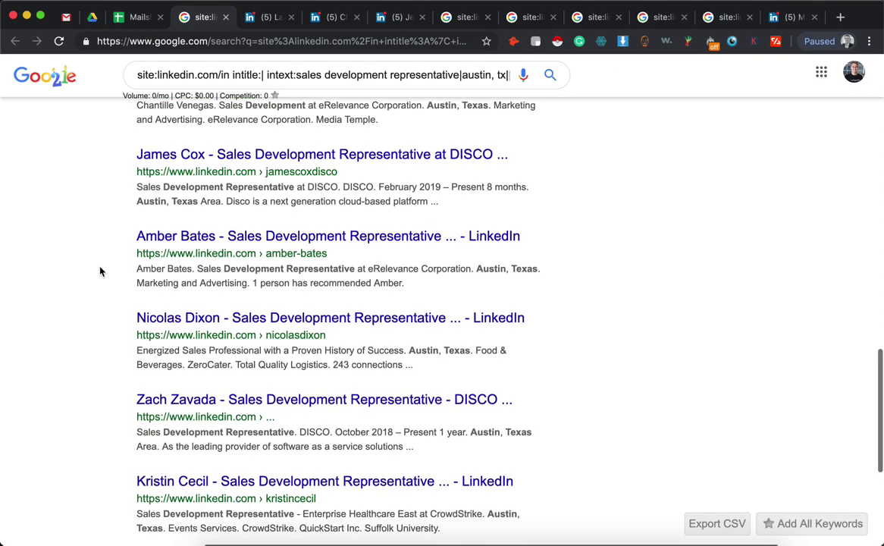
click(140, 18)
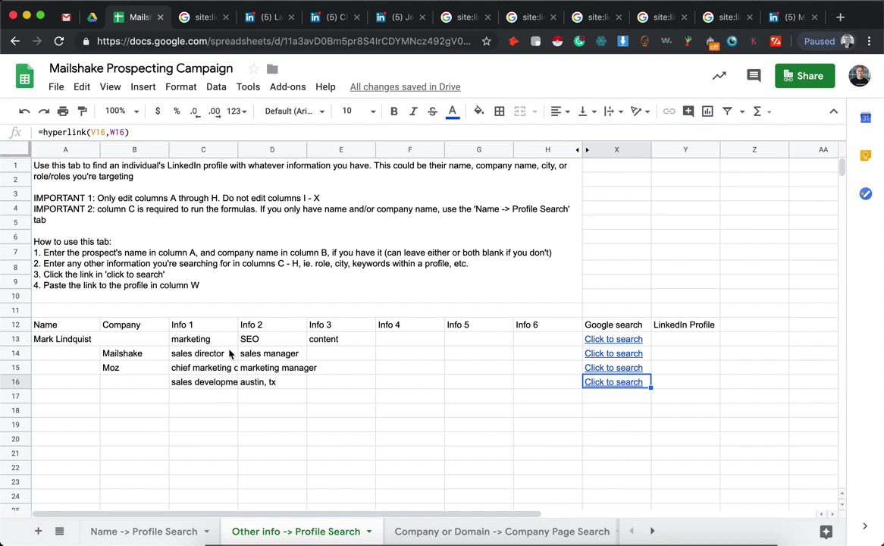
Select the row 17 cells on Other info, briefly checking the Name -> Profile Search sheet
click(82, 404)
key(shift+Right)
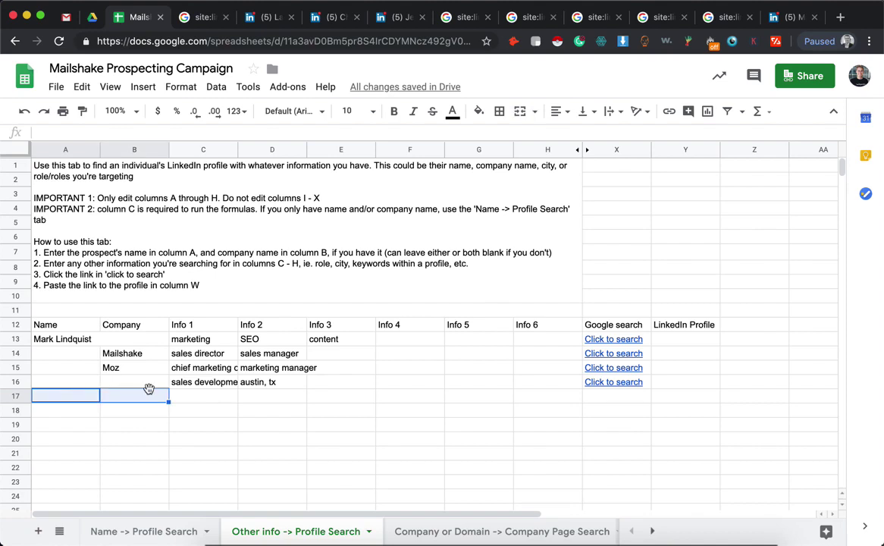
click(187, 395)
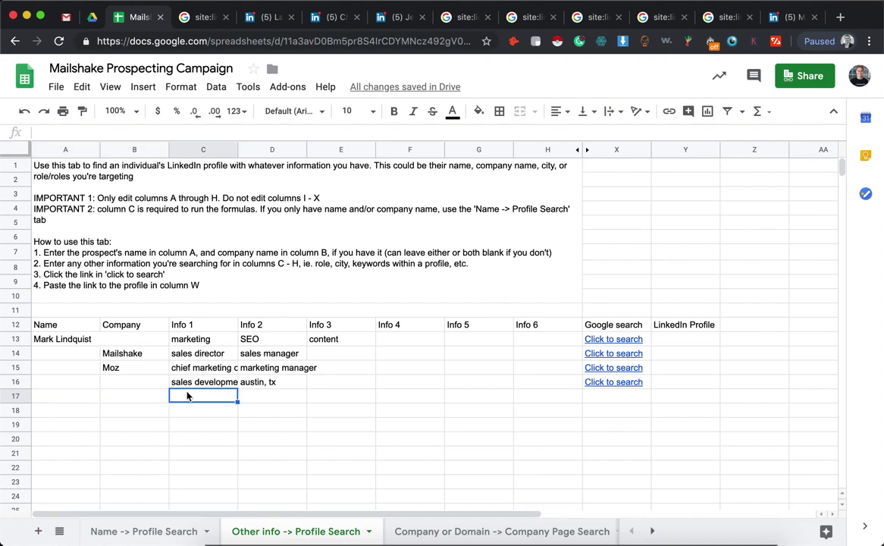
click(134, 530)
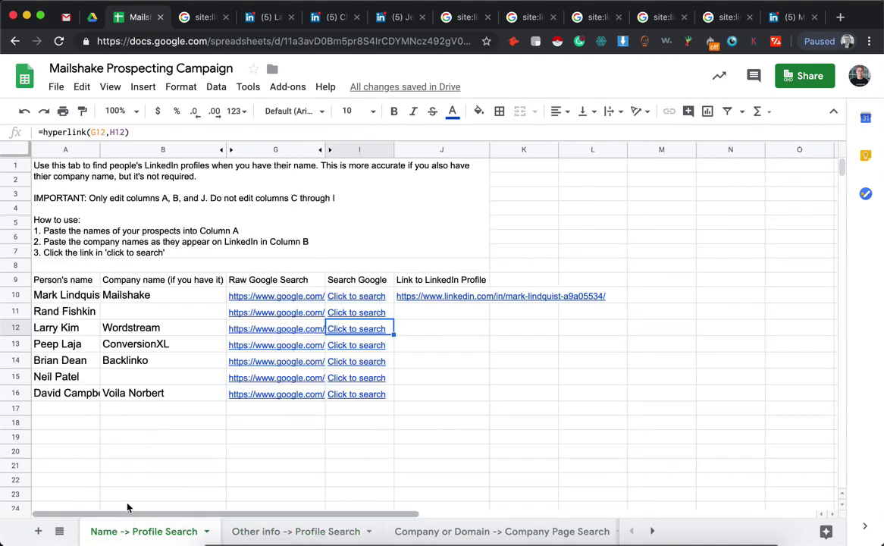
click(248, 533)
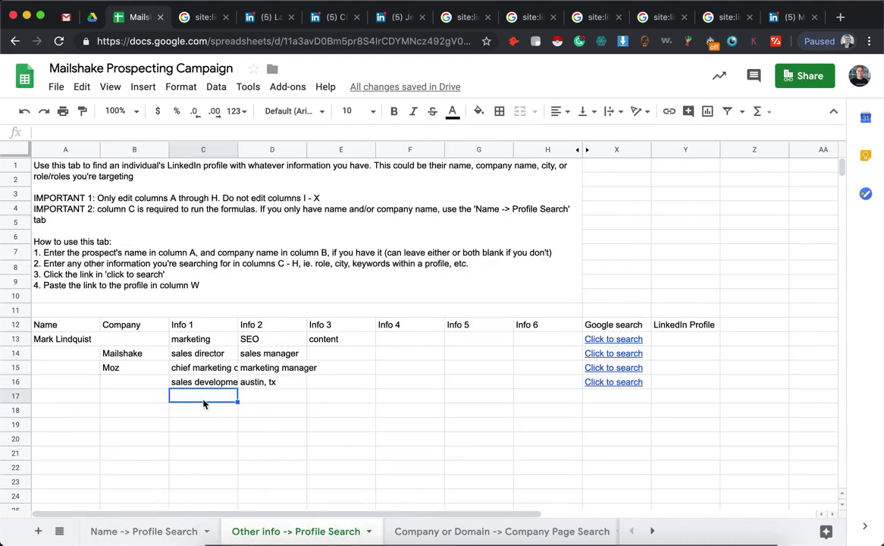
Enter the prospect's full name in A17 and company Mailshake in B17, checking X17's link
click(61, 397)
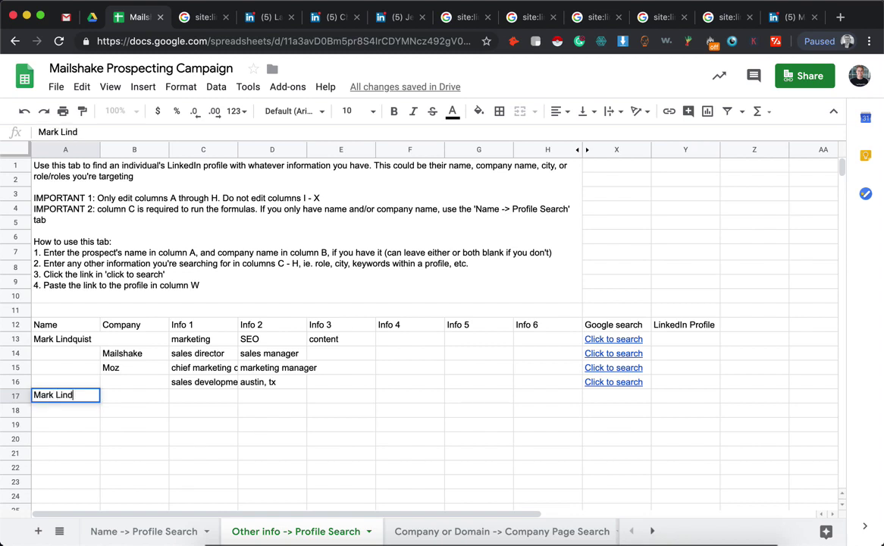
key(Tab)
text(Mailshake)
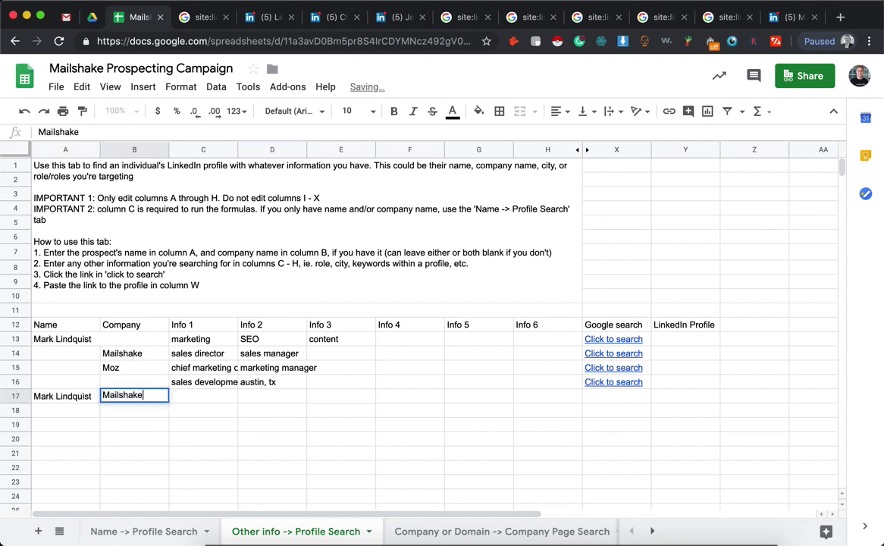
key(Tab)
click(615, 396)
Test keyword 'f' in Info 1 cell C17, then clear it
click(202, 401)
text(f)
key(Return)
key(Up)
key(BackSpace)
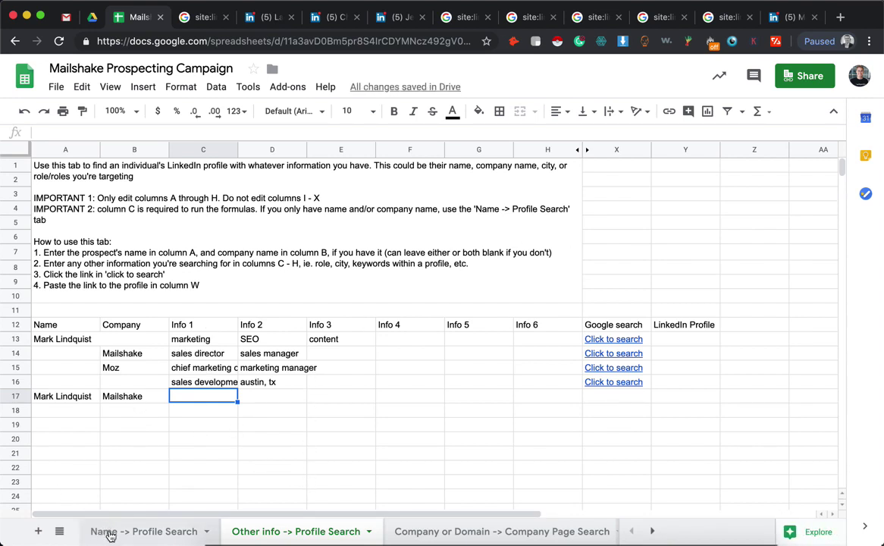
On Company or Domain -> Company Page Search, enter Mailshake in A10 and voilanorbert.com in A11
click(414, 533)
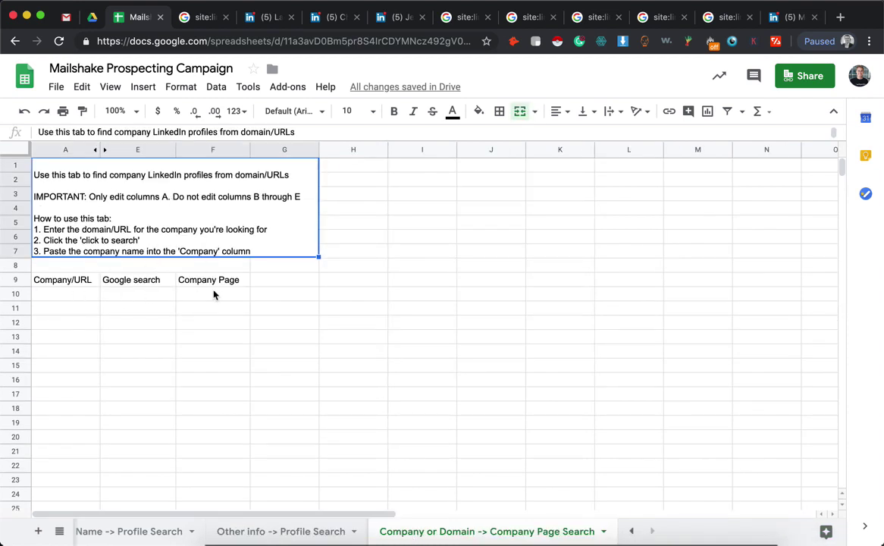
click(92, 292)
text(Mailshake)
key(Tab)
click(63, 311)
text(voi)
text(lan)
key(BackSpace)
text(anorbert.com)
key(Tab)
click(231, 282)
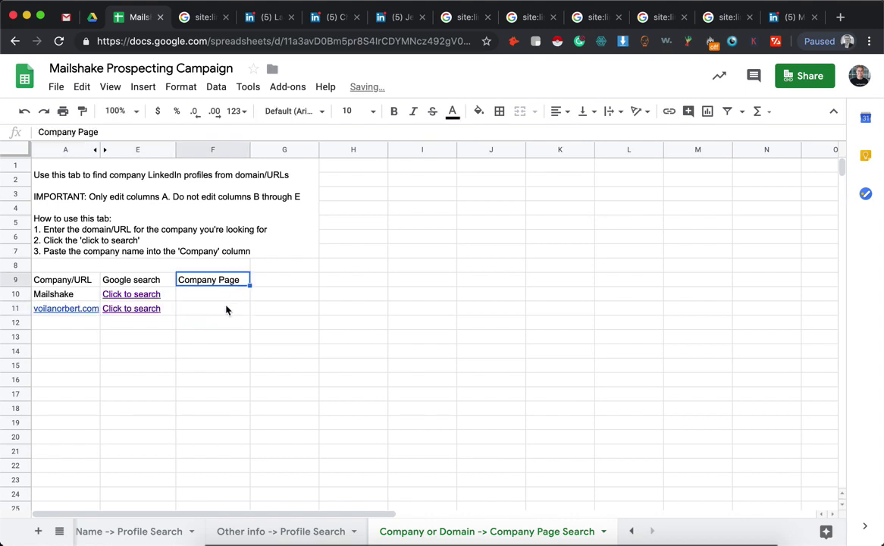
Switch back to the Name -> Profile Search sheet with its prospect search links
click(174, 530)
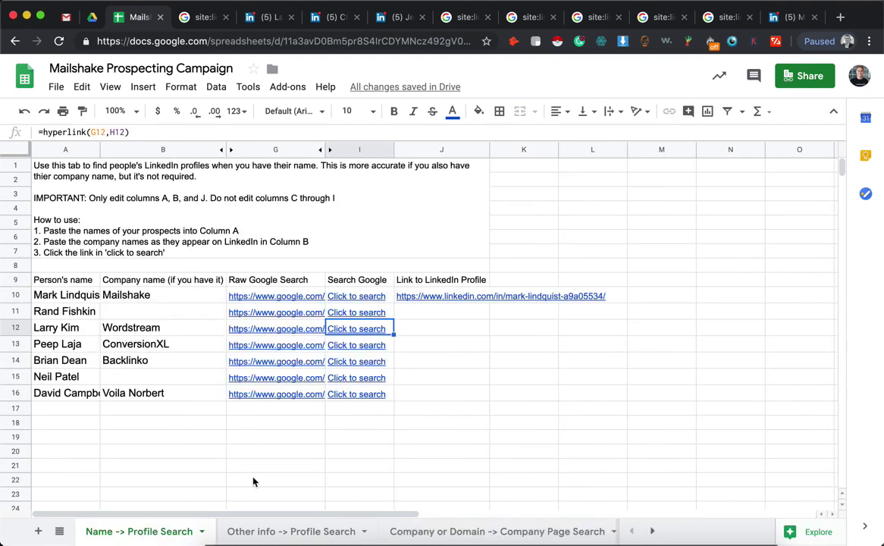